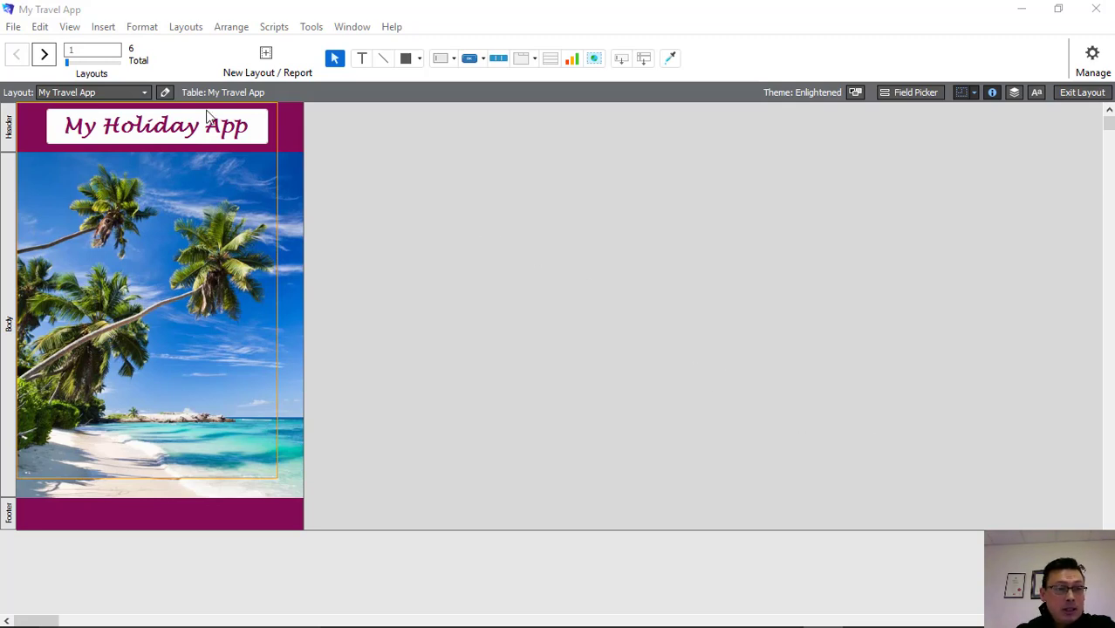
Insert the Passport_96px picture and place it over the sea near the lower part of the beach image in the layout body
left_click(103, 27)
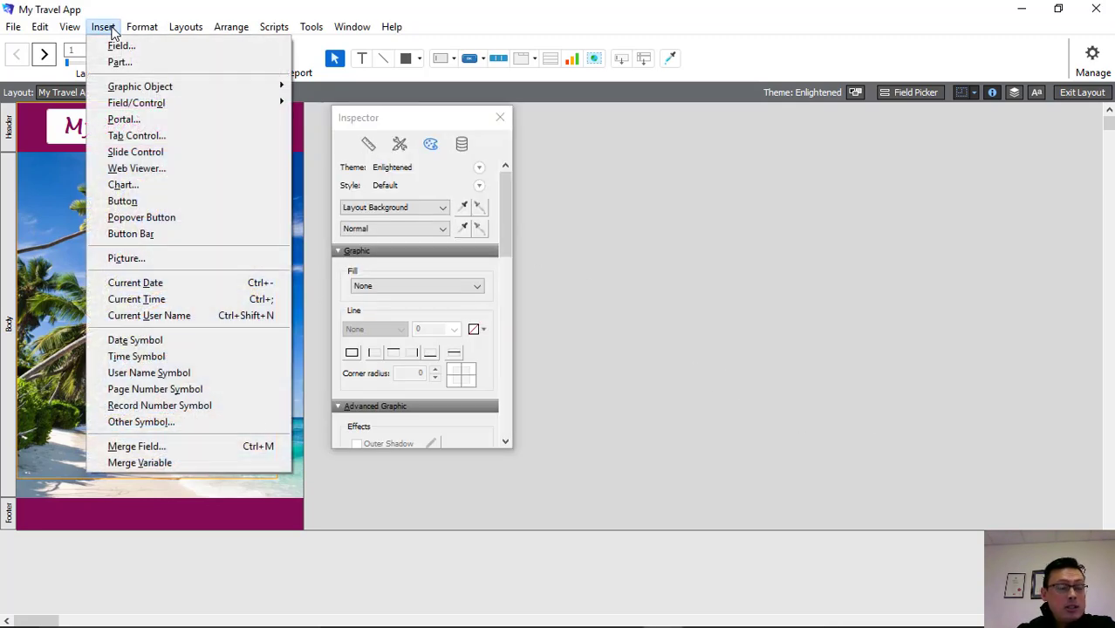
left_click(129, 259)
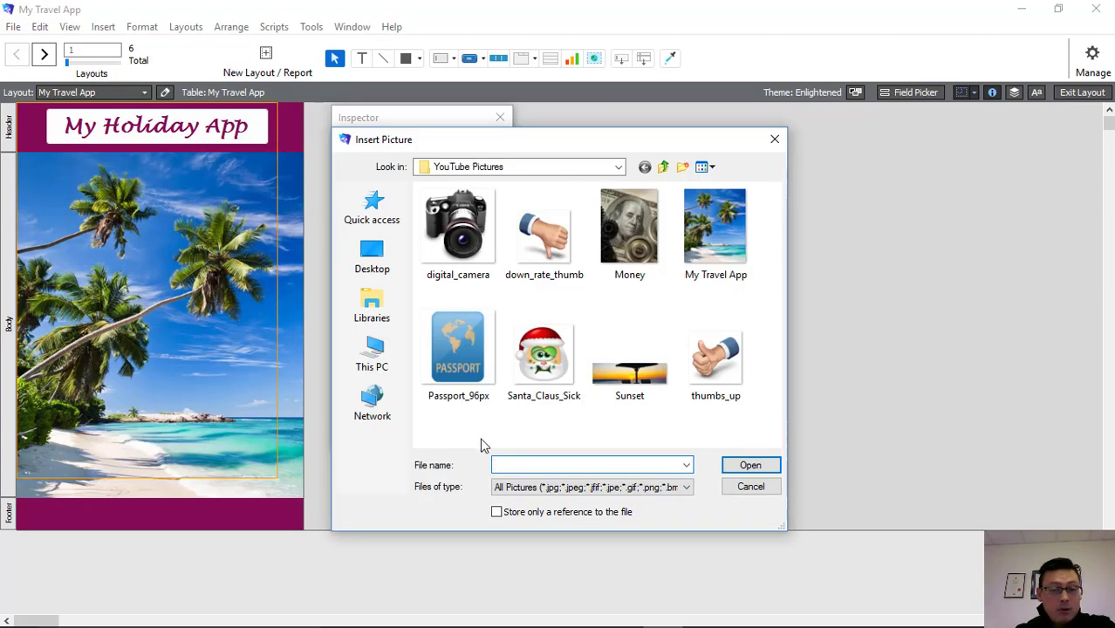
left_click(479, 380)
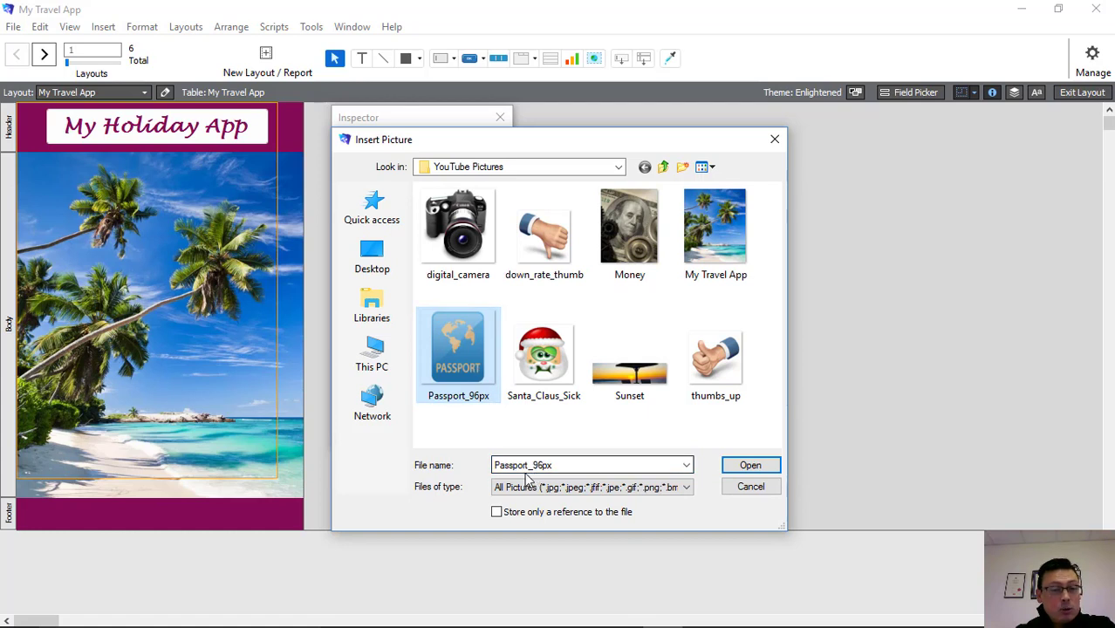
left_click(747, 468)
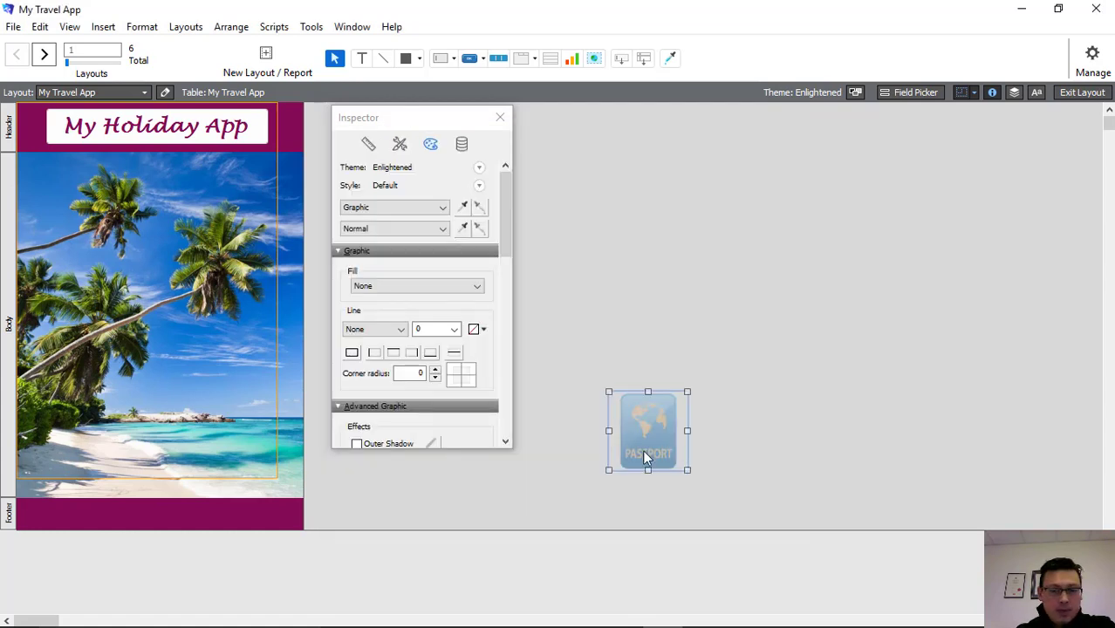
left_click_drag(647, 440, 209, 414)
left_click(475, 489)
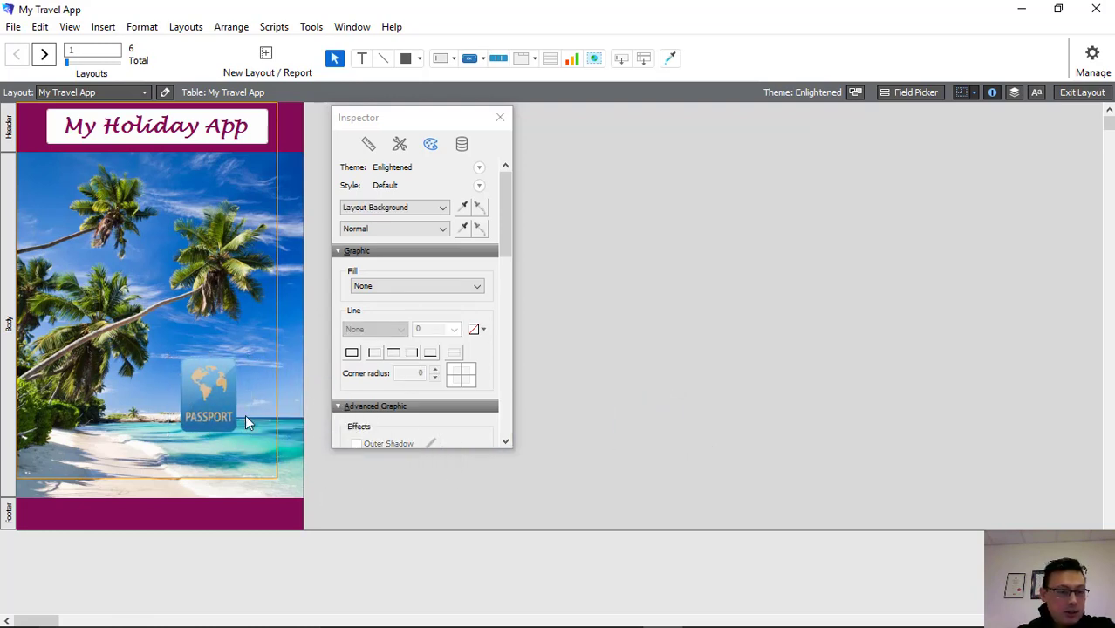
left_click(215, 407)
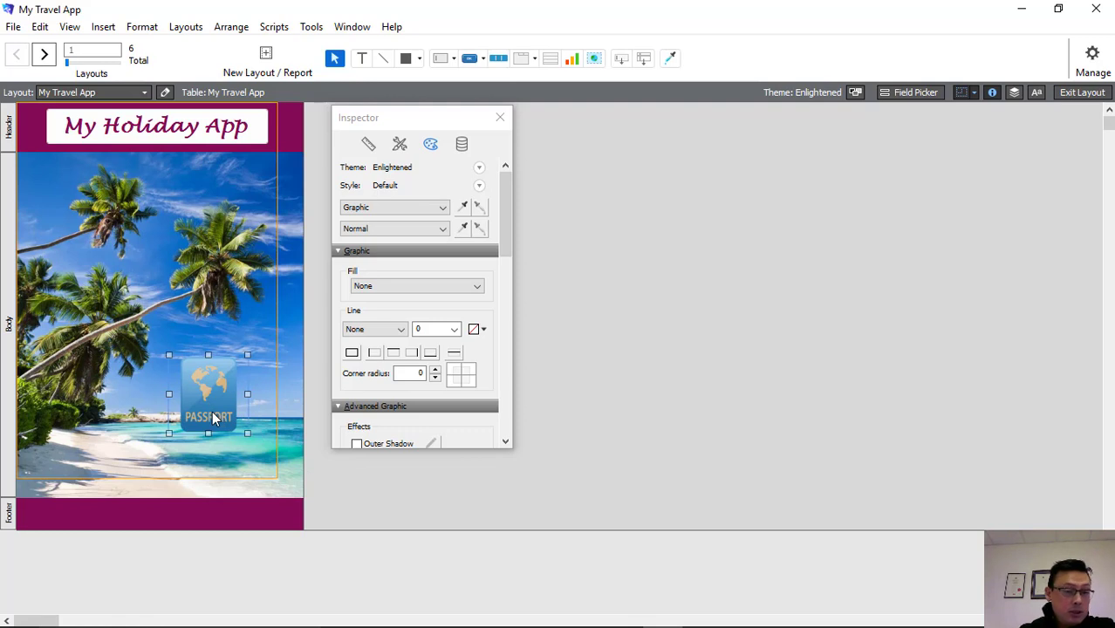
mouse_move(212, 411)
left_mouse_down()
mouse_move(218, 431)
mouse_move(170, 430)
mouse_move(218, 428)
left_mouse_up()
Set the passport picture's autosizing so that it is anchored only to the bottom edge
left_click(368, 144)
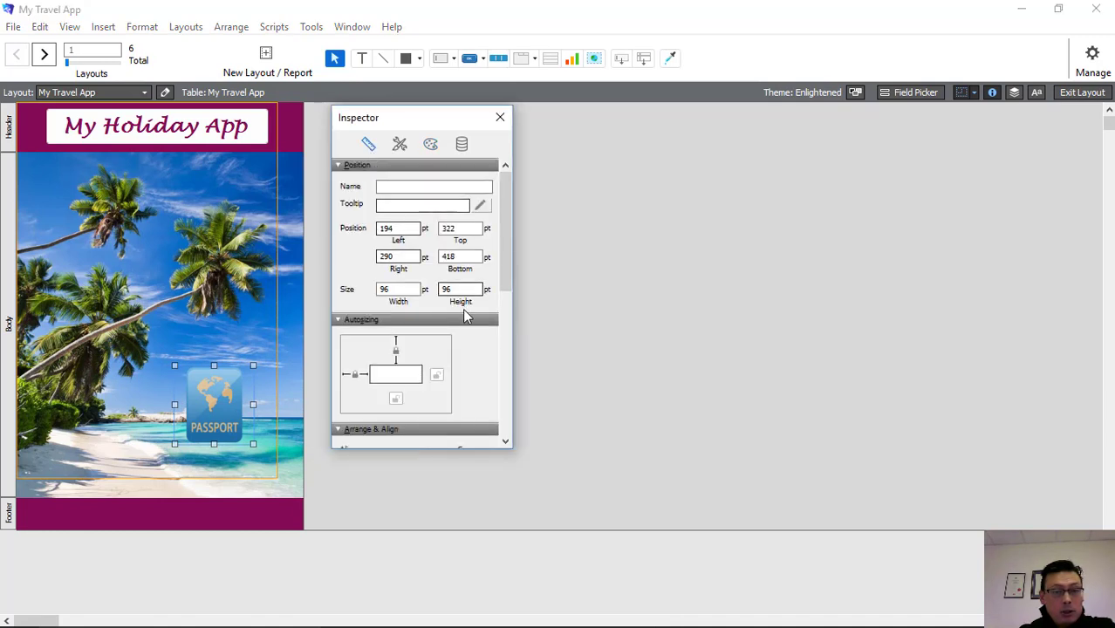
left_click(368, 376)
left_click(396, 356)
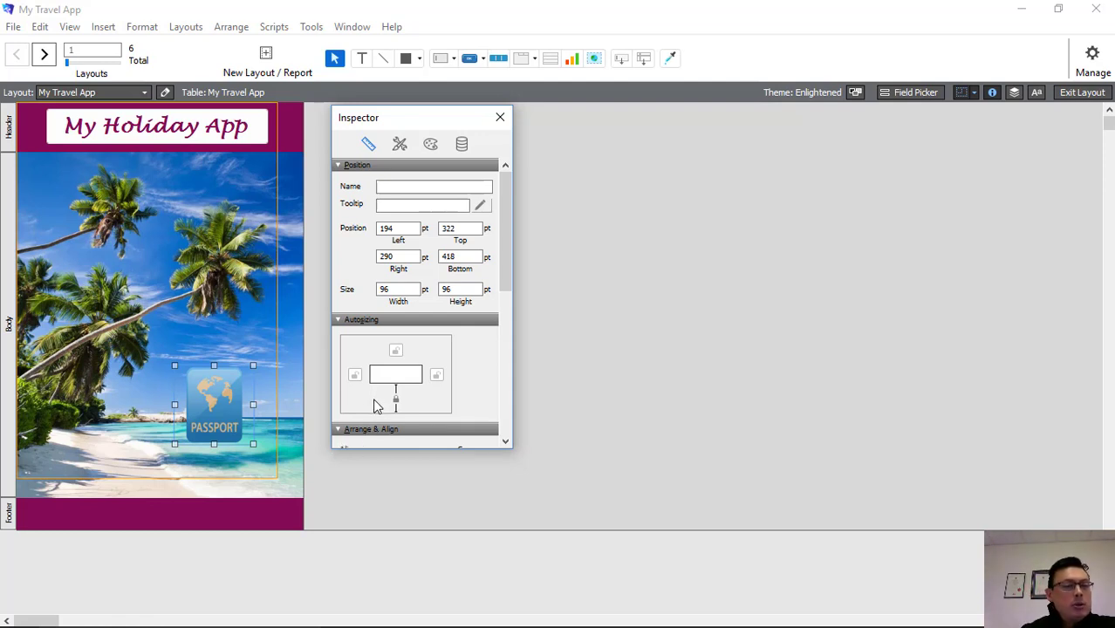
left_click(238, 424)
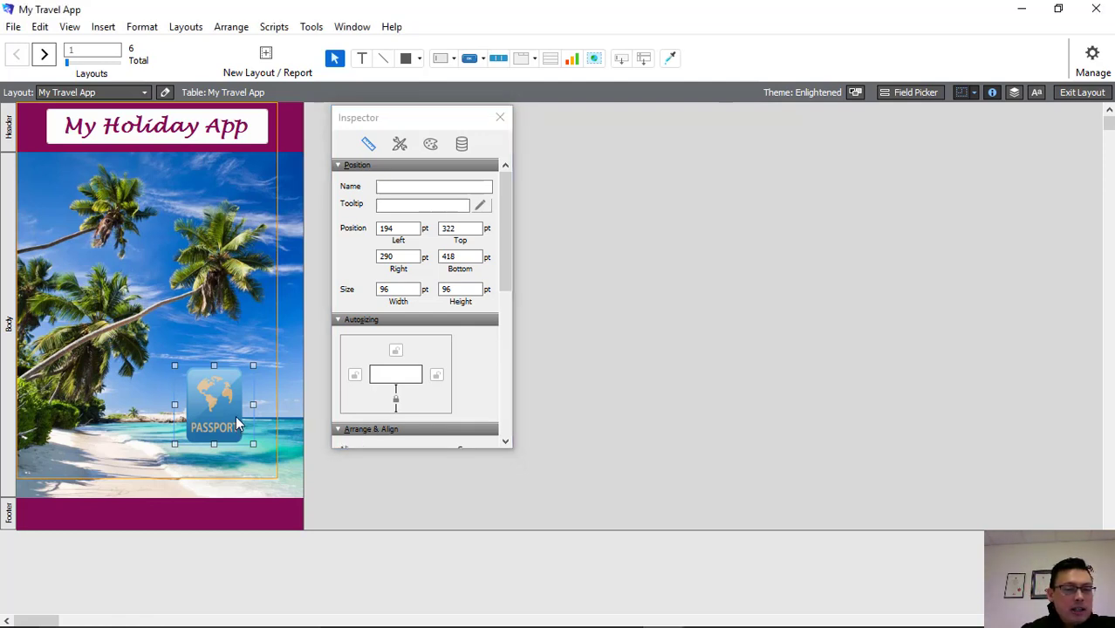
Give the passport picture the tooltip "Take Me Away" and view the layout in Browse mode
left_click(418, 206)
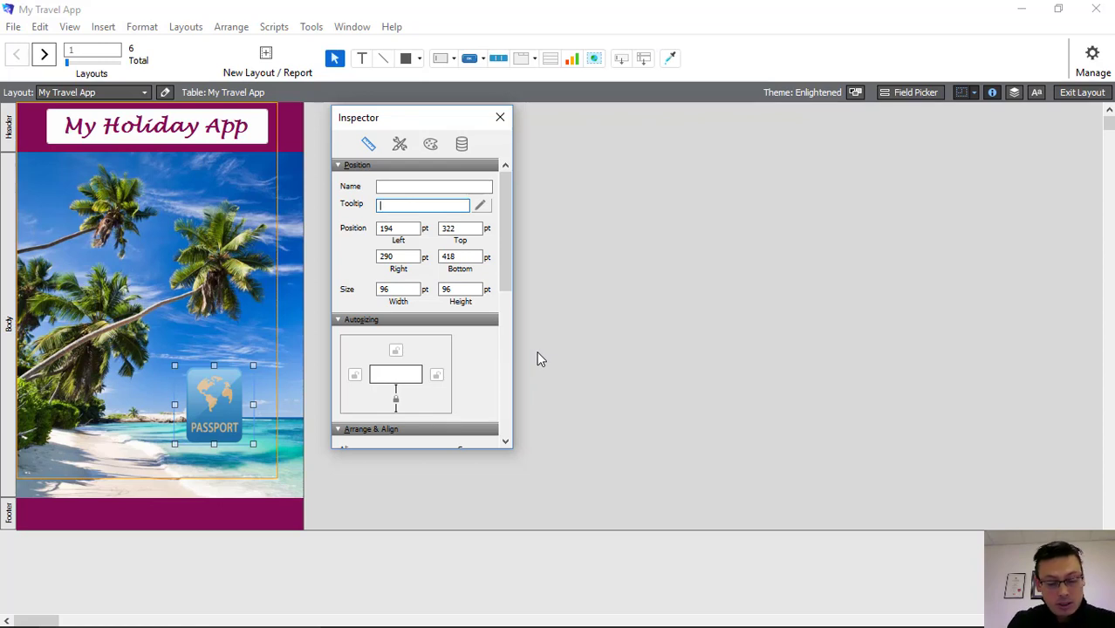
type("Take me ")
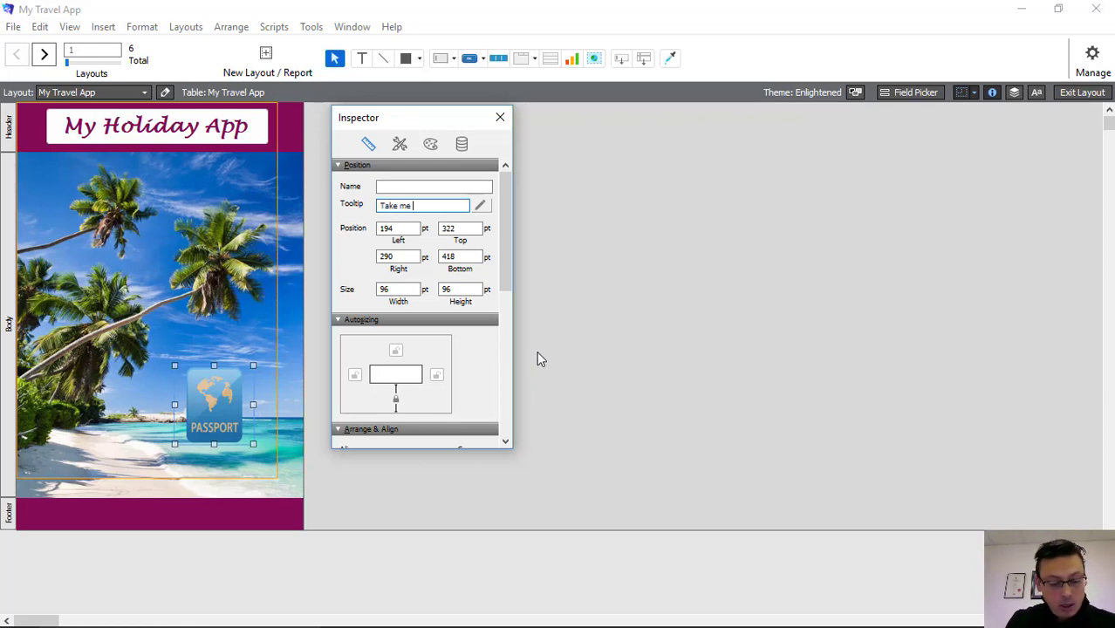
type("Away")
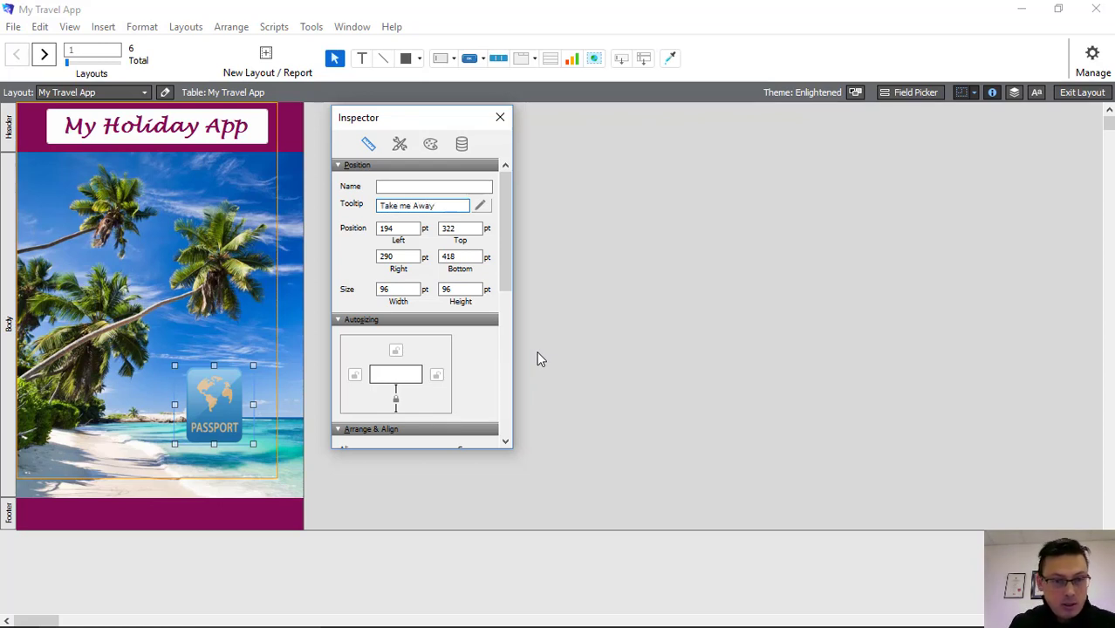
left_click(406, 206)
key("BackSpace")
type("M")
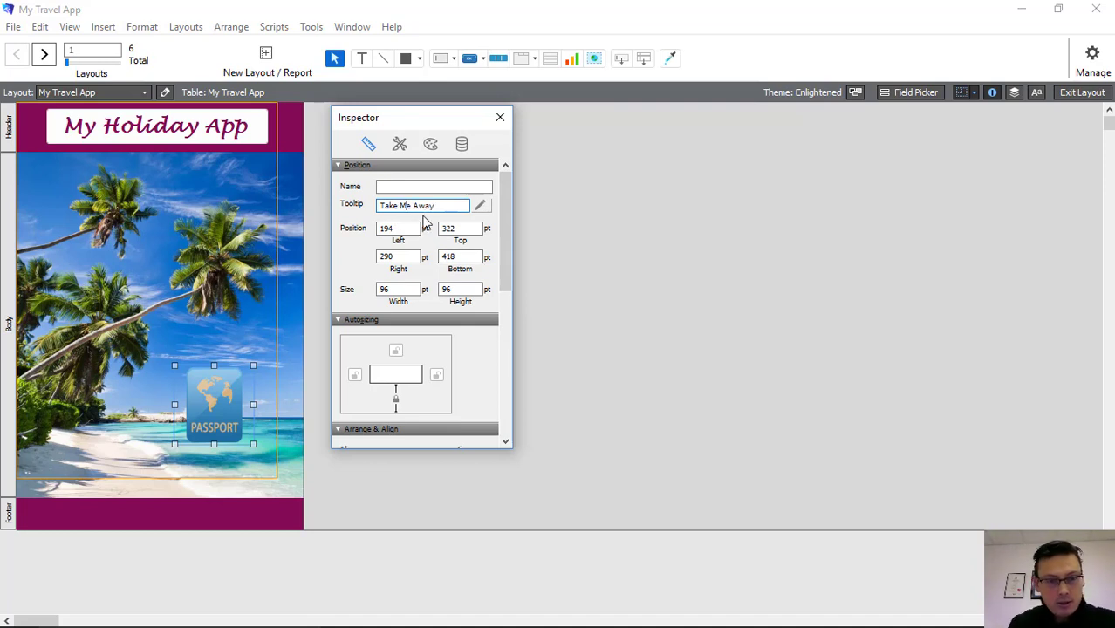
left_click(431, 186)
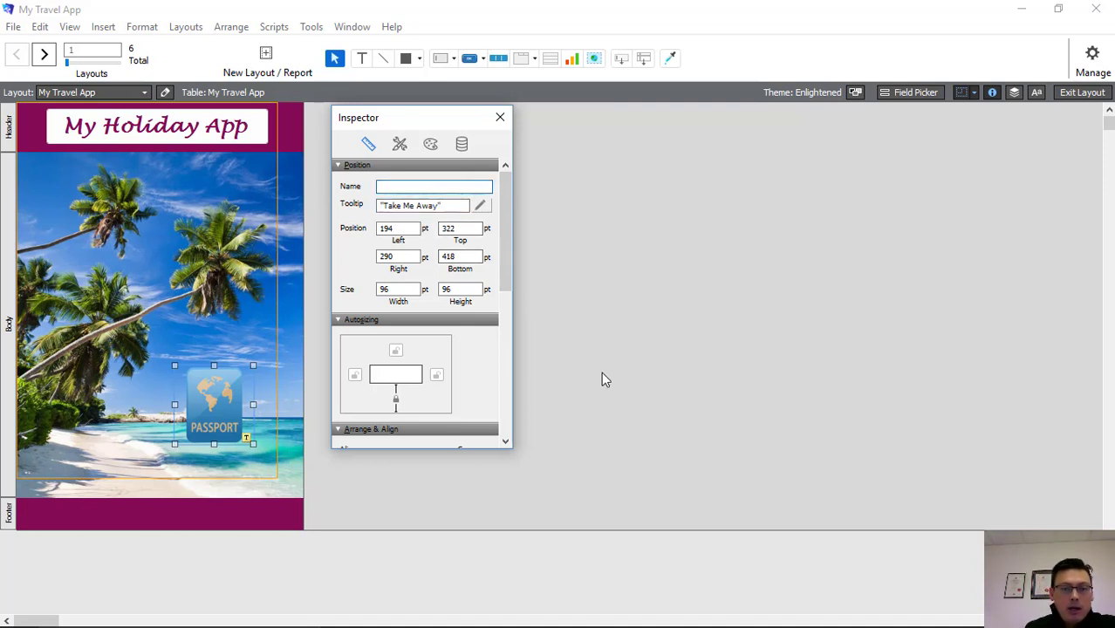
left_click(1086, 93)
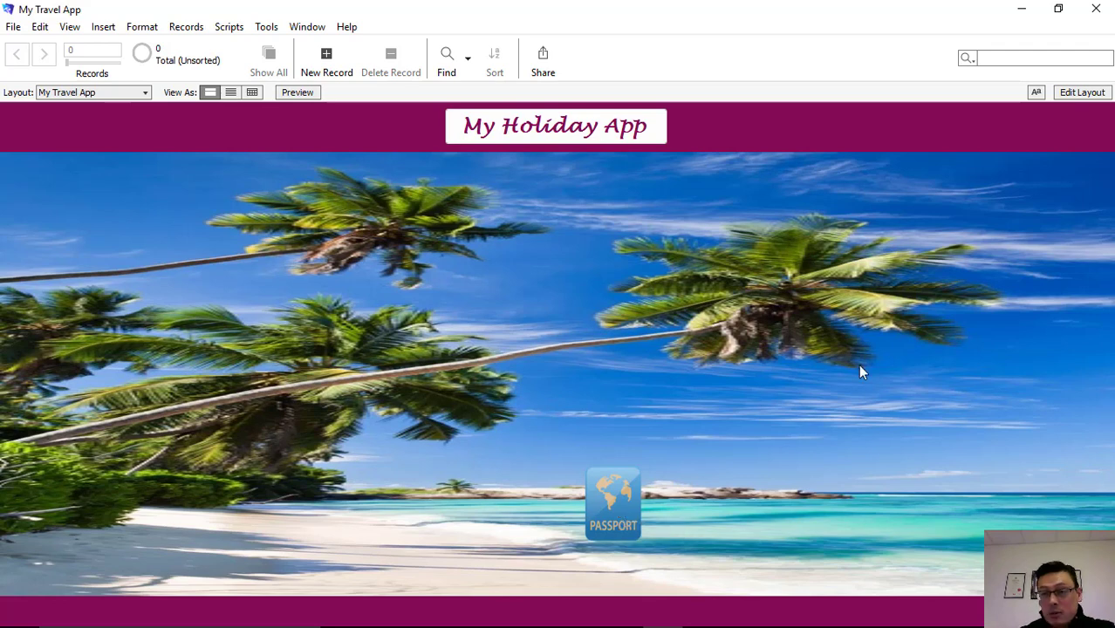
Remove the beach background picture's right autosizing anchor in Layout mode and view the result in Browse mode
left_click(1082, 94)
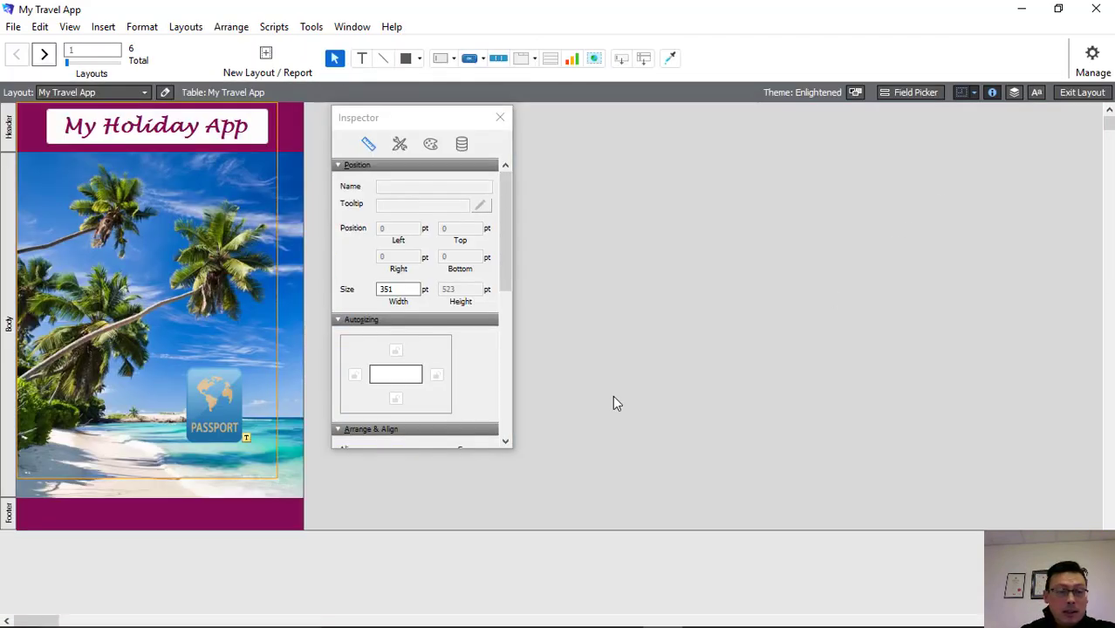
left_click(233, 322)
left_click(436, 379)
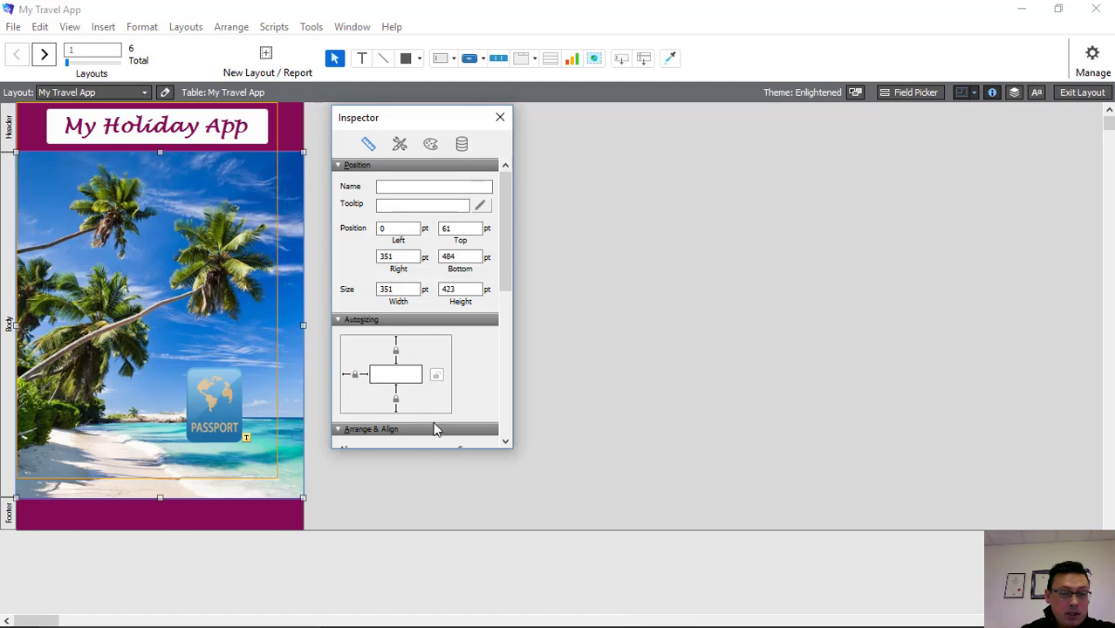
left_click(433, 380)
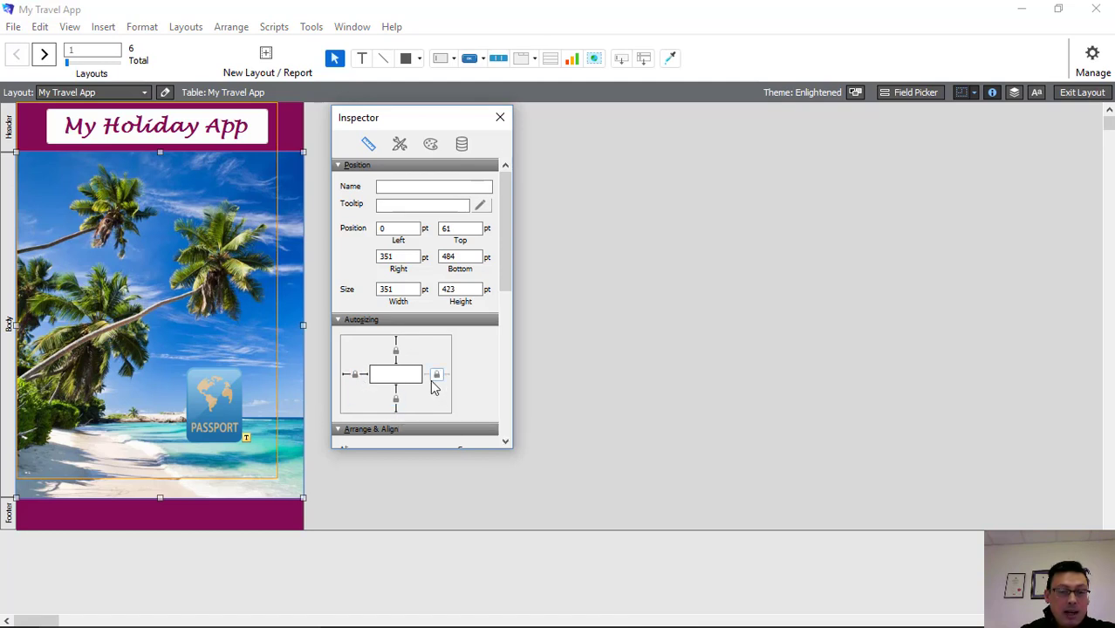
left_click(1080, 93)
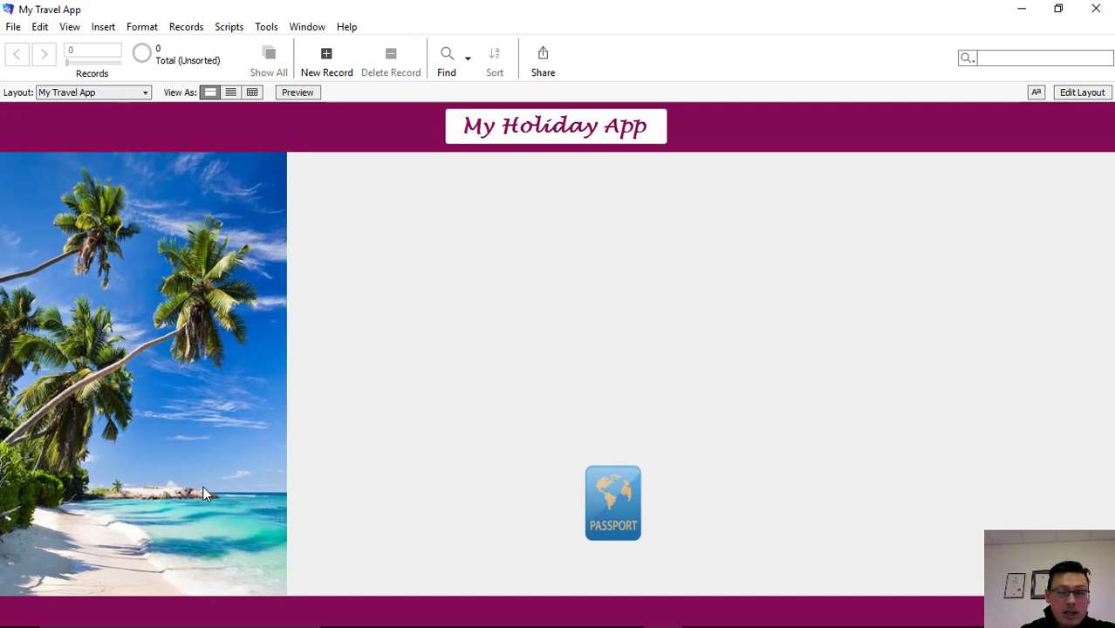
Return to Layout mode and set up the passport picture as a button with a Single Step action
left_click(1086, 93)
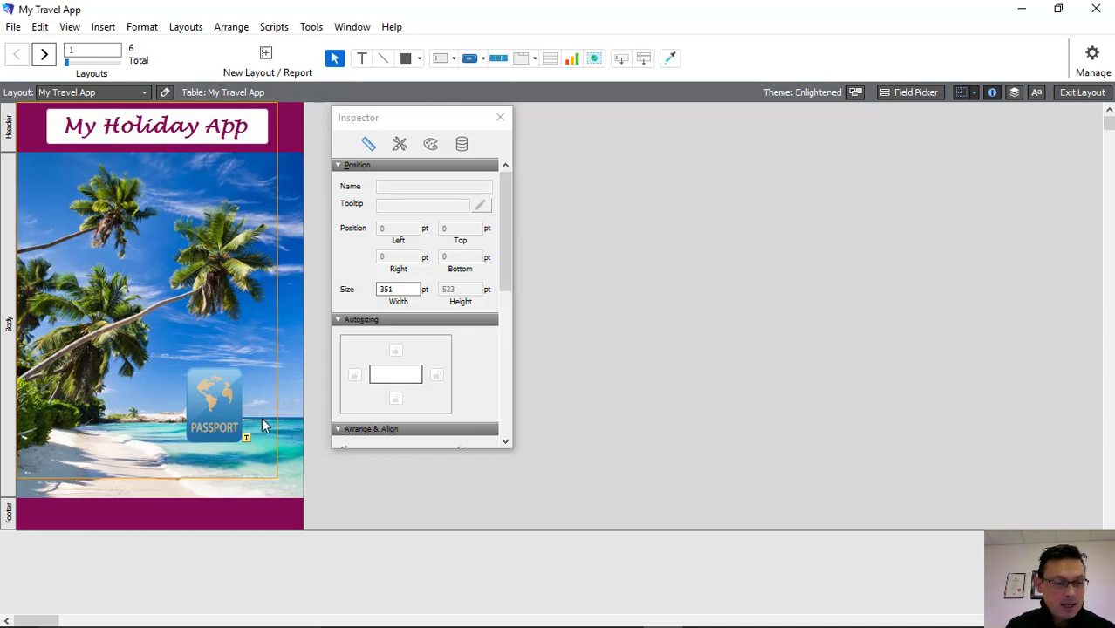
left_click(231, 408)
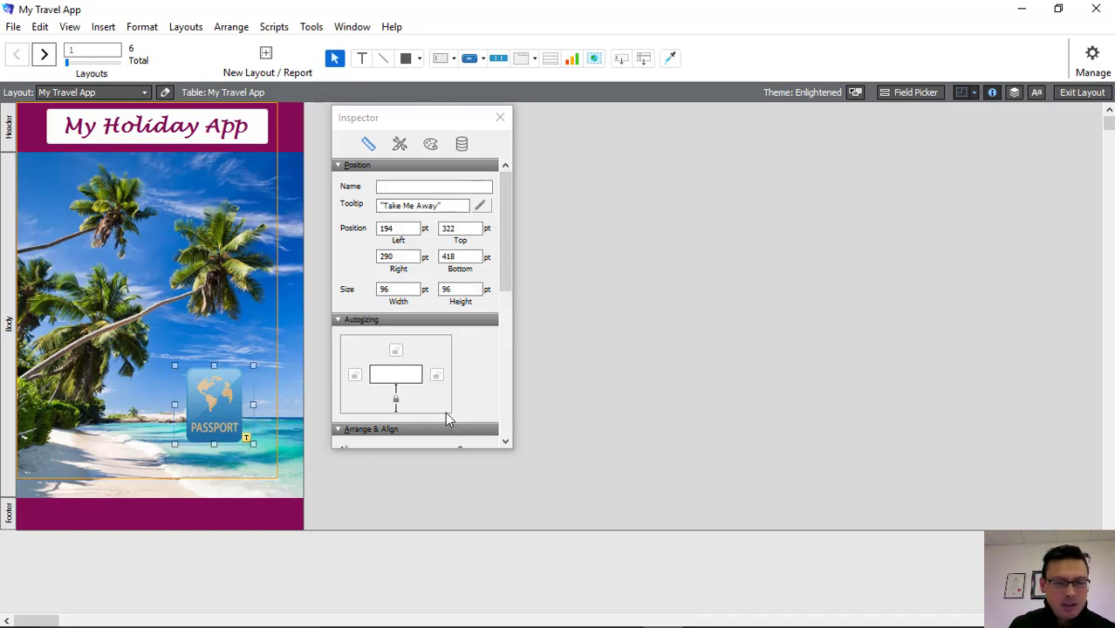
left_click_drag(426, 121, 488, 143)
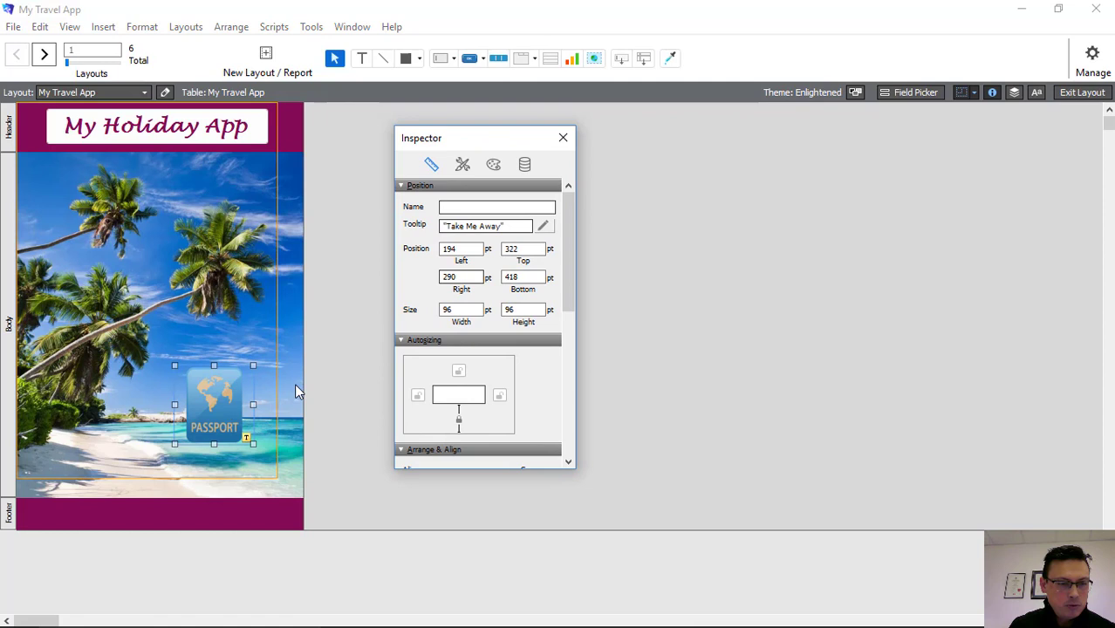
right_click(225, 422)
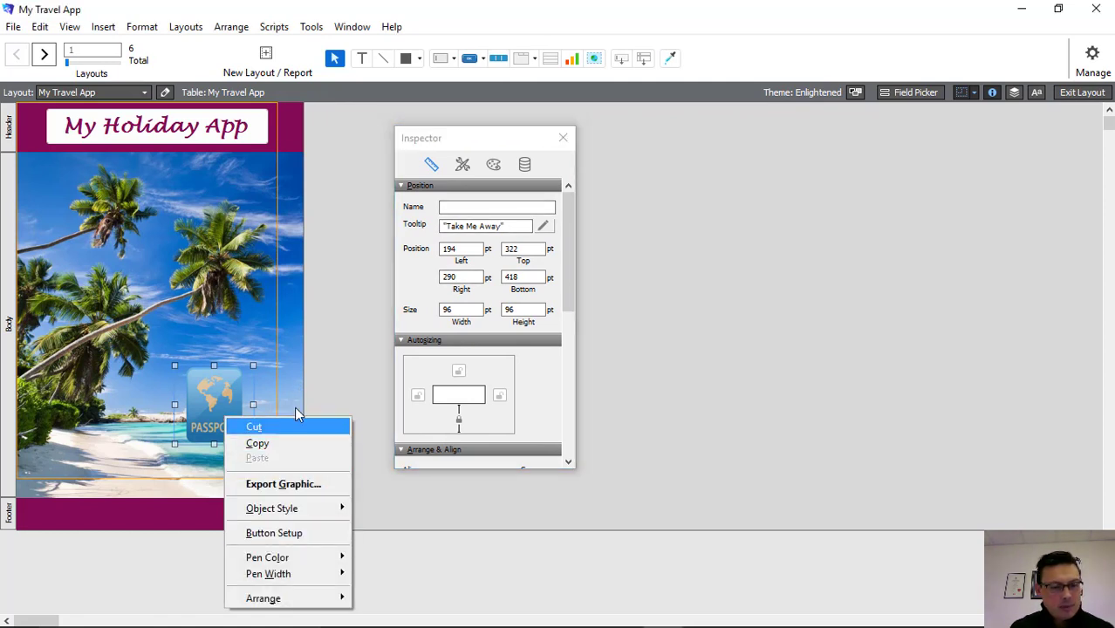
left_click(255, 534)
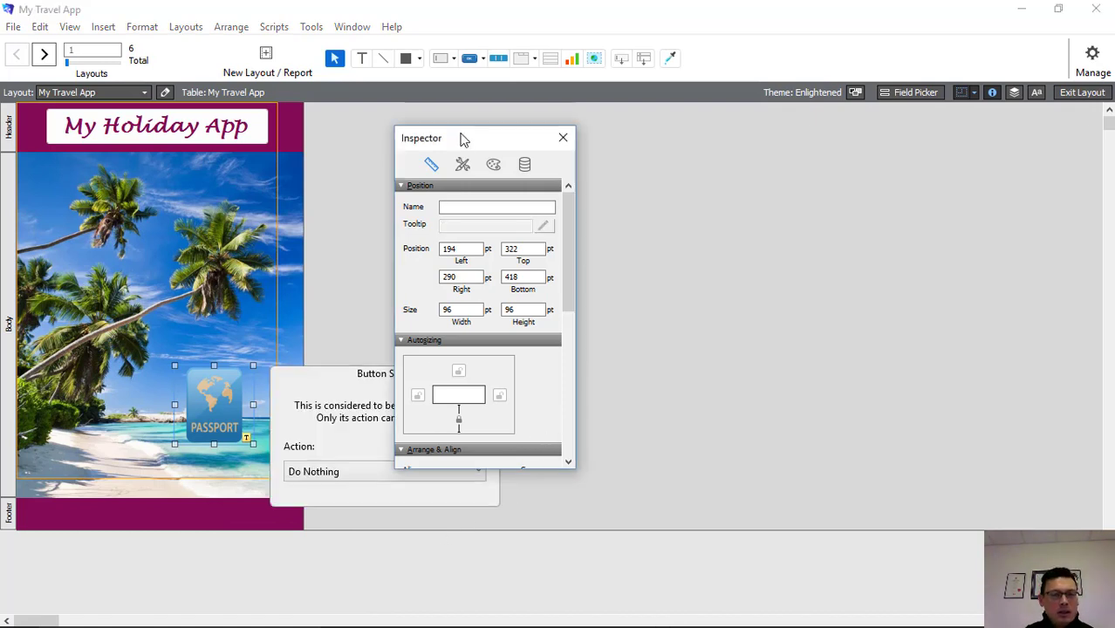
left_click_drag(464, 137, 820, 130)
left_click(475, 472)
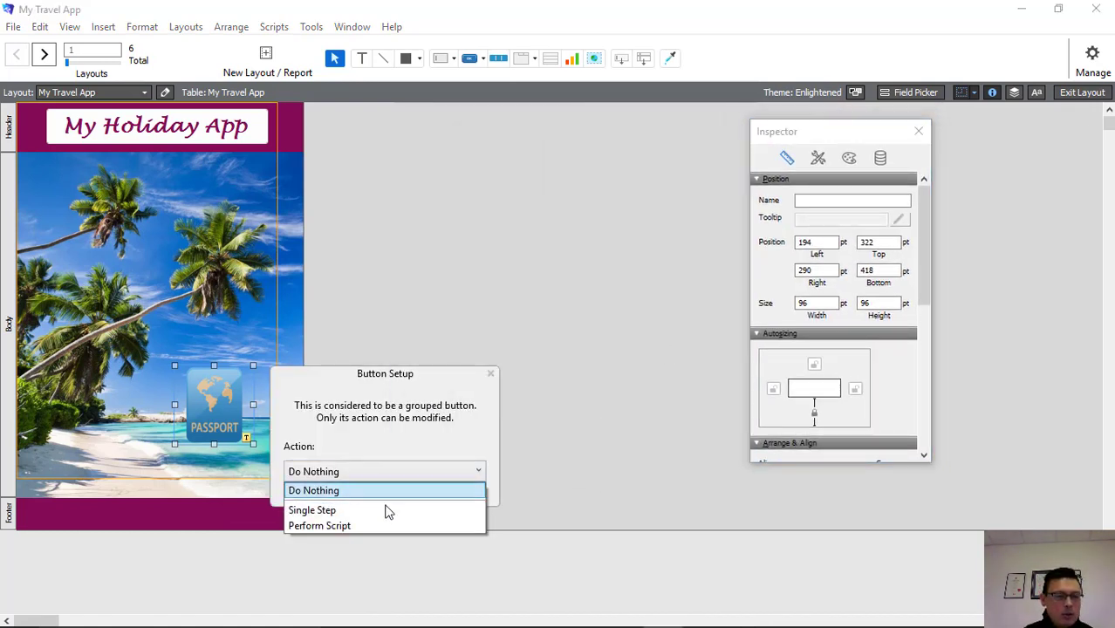
key("Return")
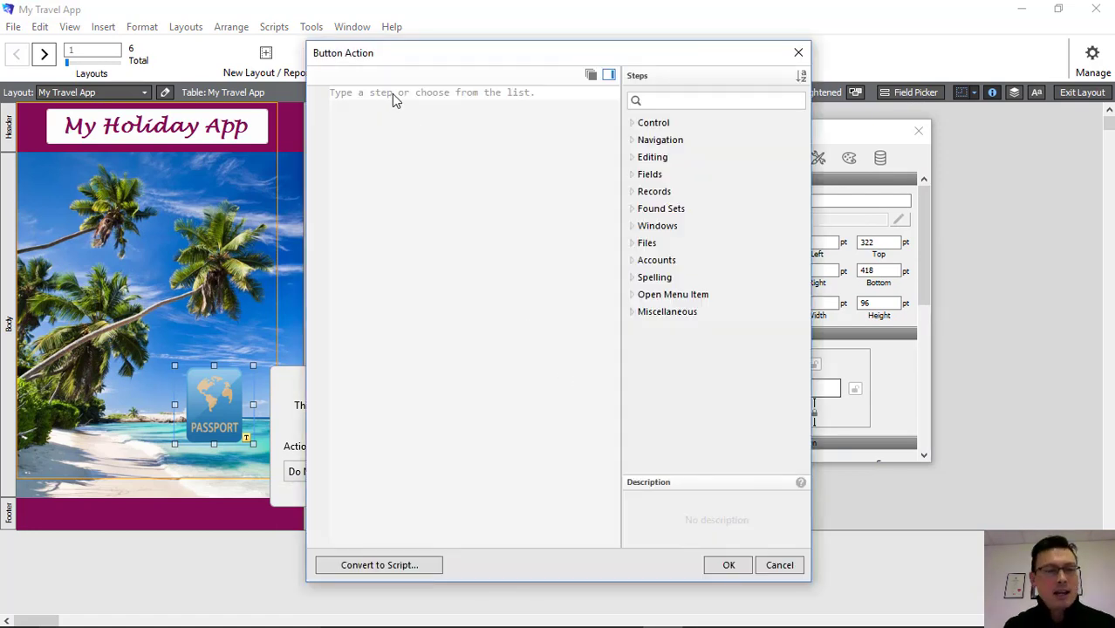
Make the button's step Go to Layout "My Trips" and view the layout in Browse mode
type("Got")
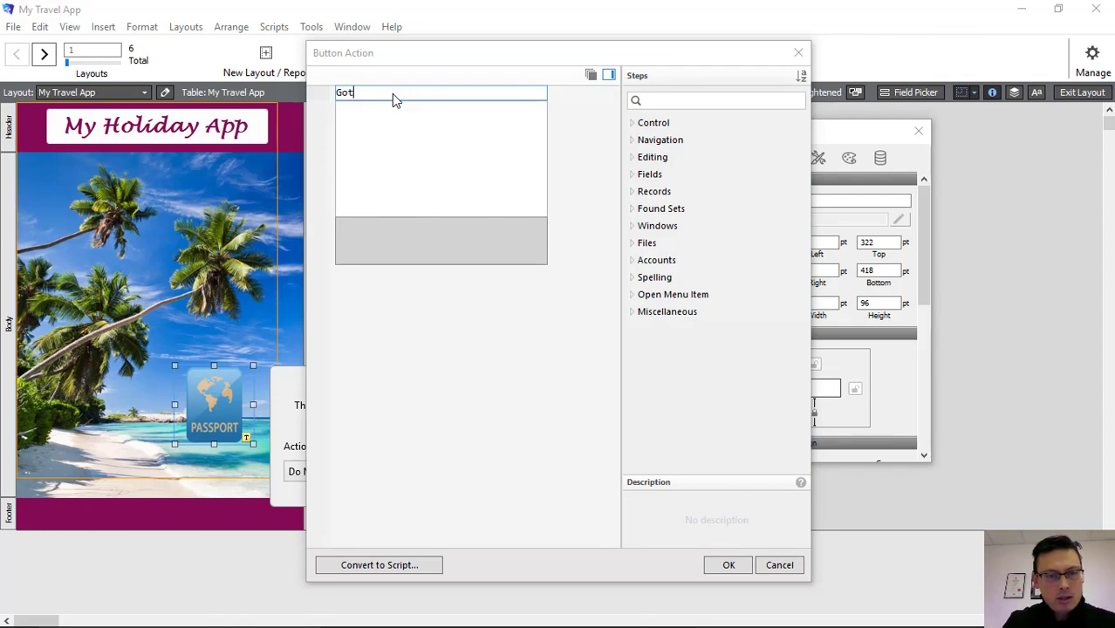
key("BackSpace")
type("to")
left_click(392, 127)
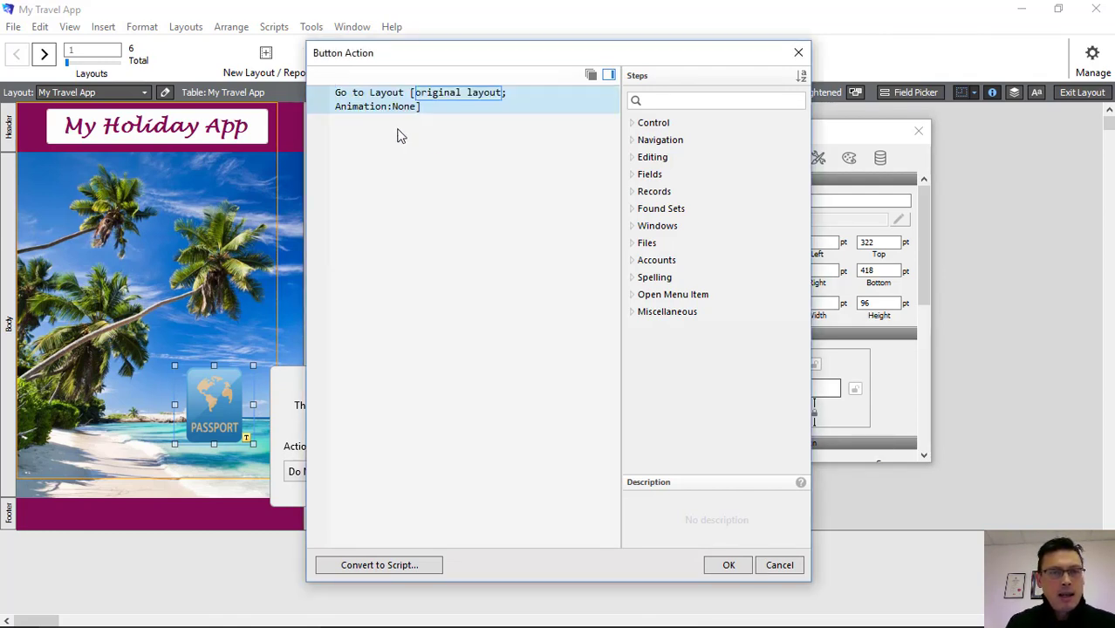
left_click(461, 102)
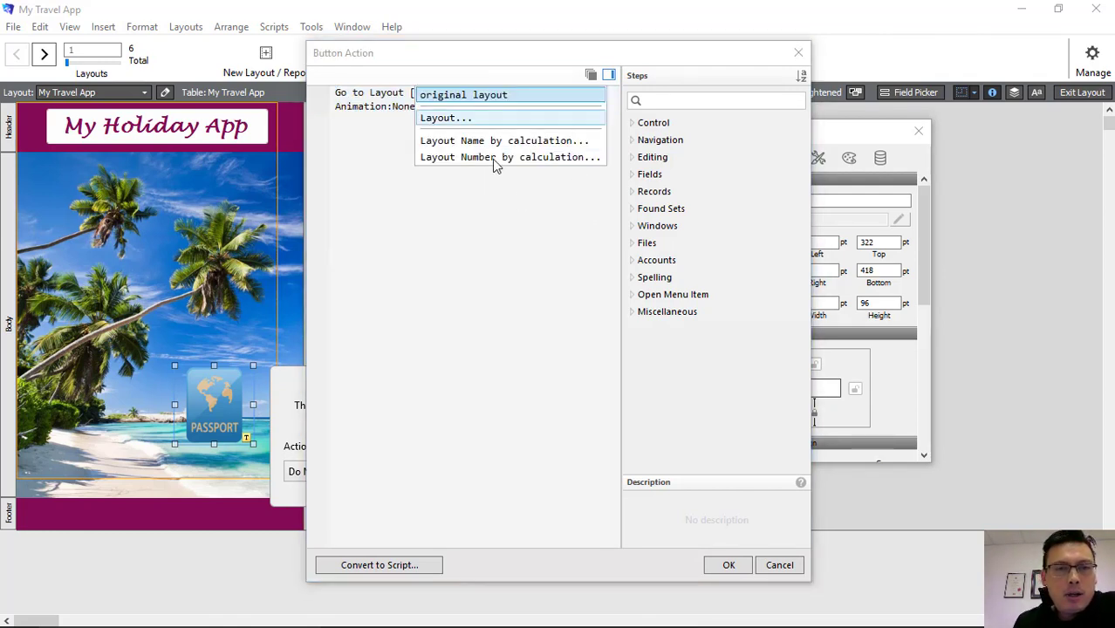
left_click(444, 122)
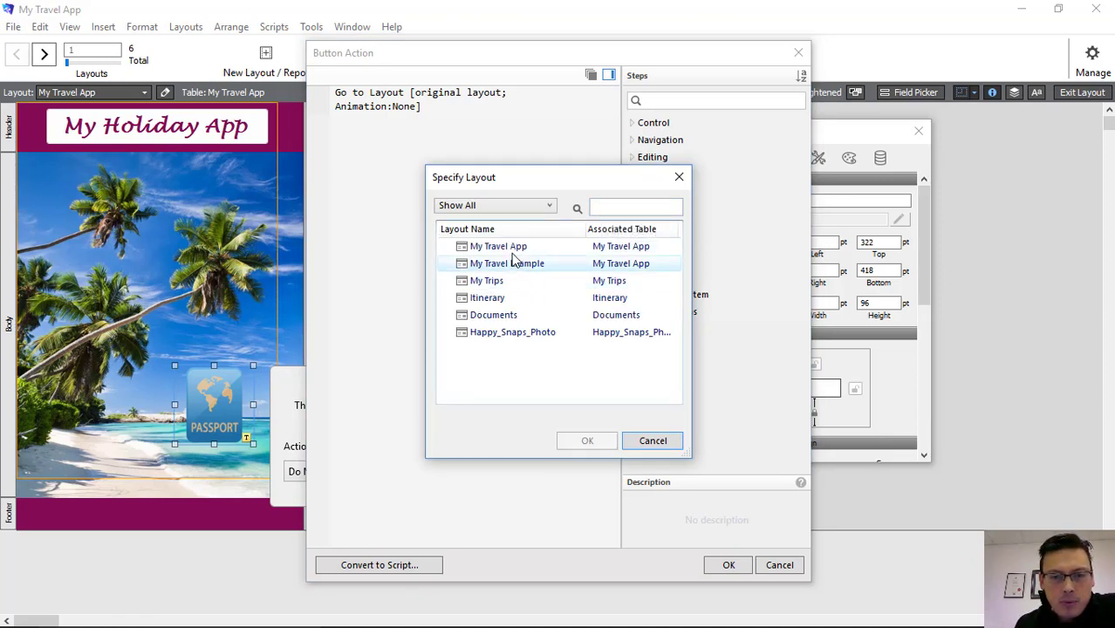
left_click(488, 281)
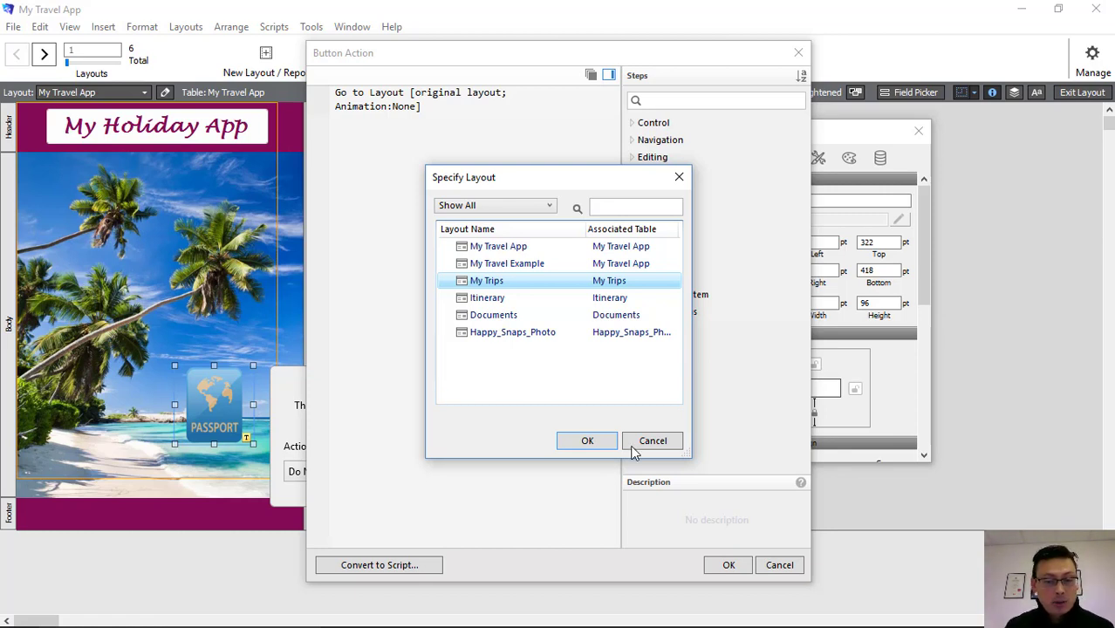
left_click(587, 441)
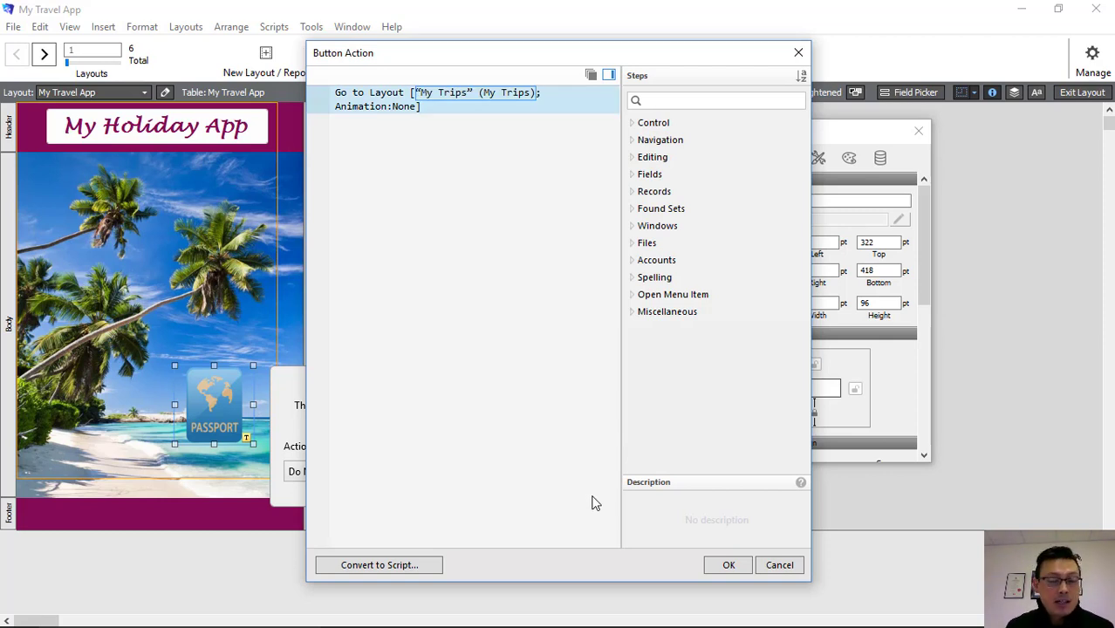
left_click(736, 567)
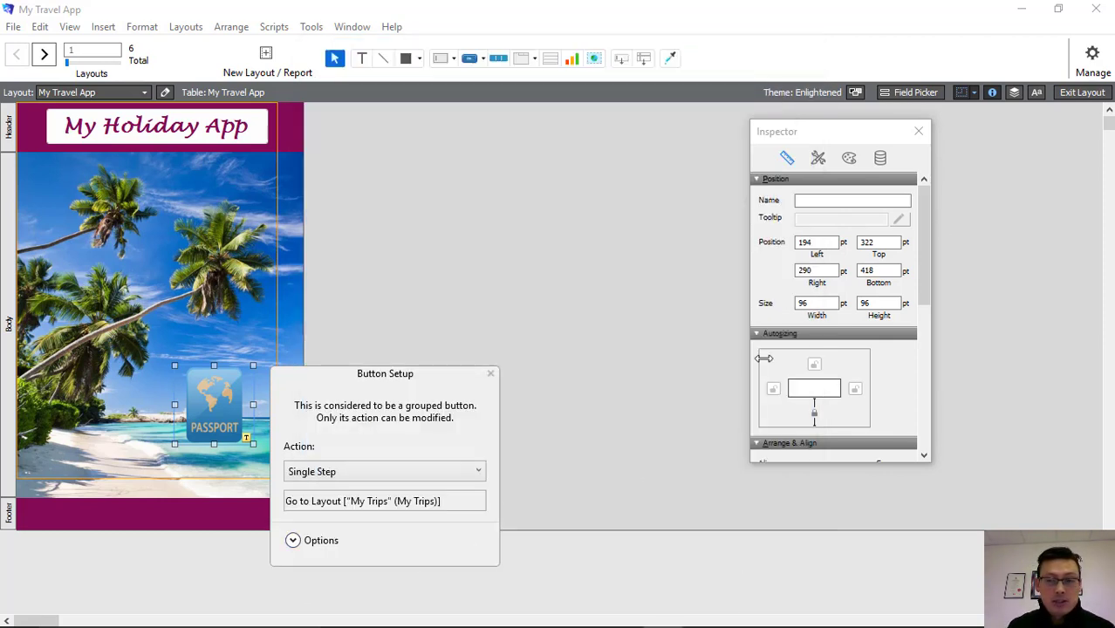
left_click(1082, 92)
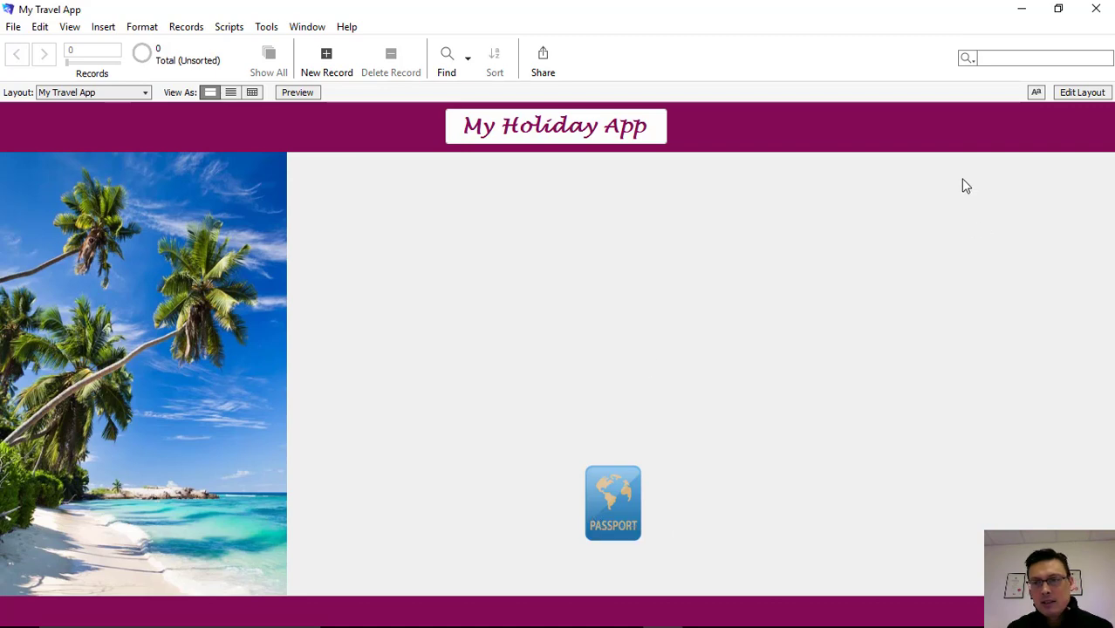
Remove the beach background picture's left autosizing anchor in Layout mode and view the layout in Browse mode
left_click(1086, 92)
left_click(57, 349)
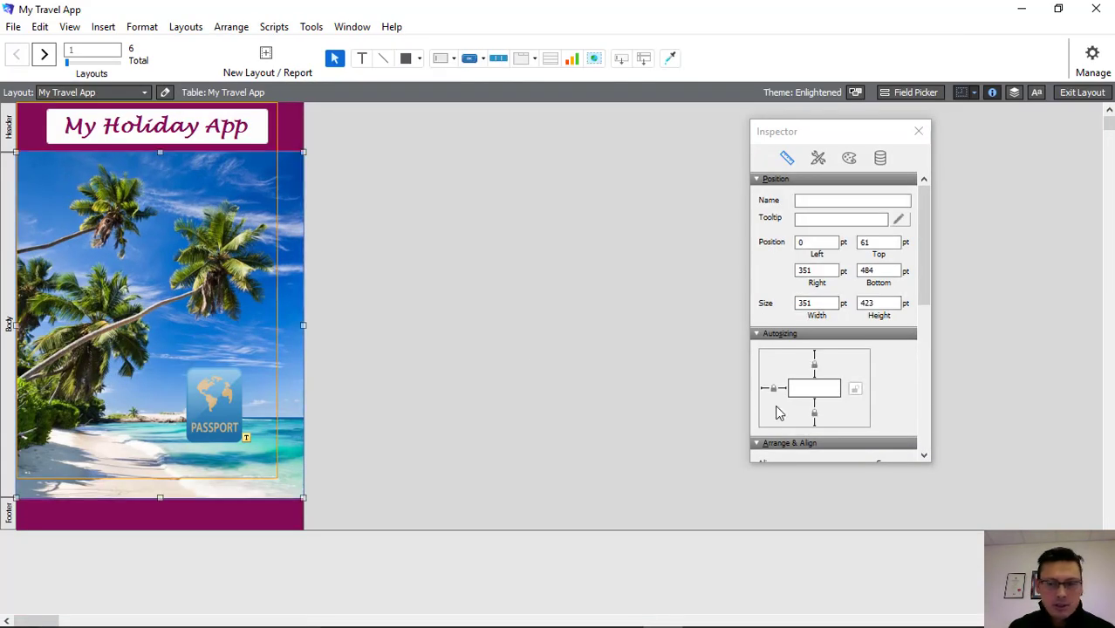
left_click(768, 390)
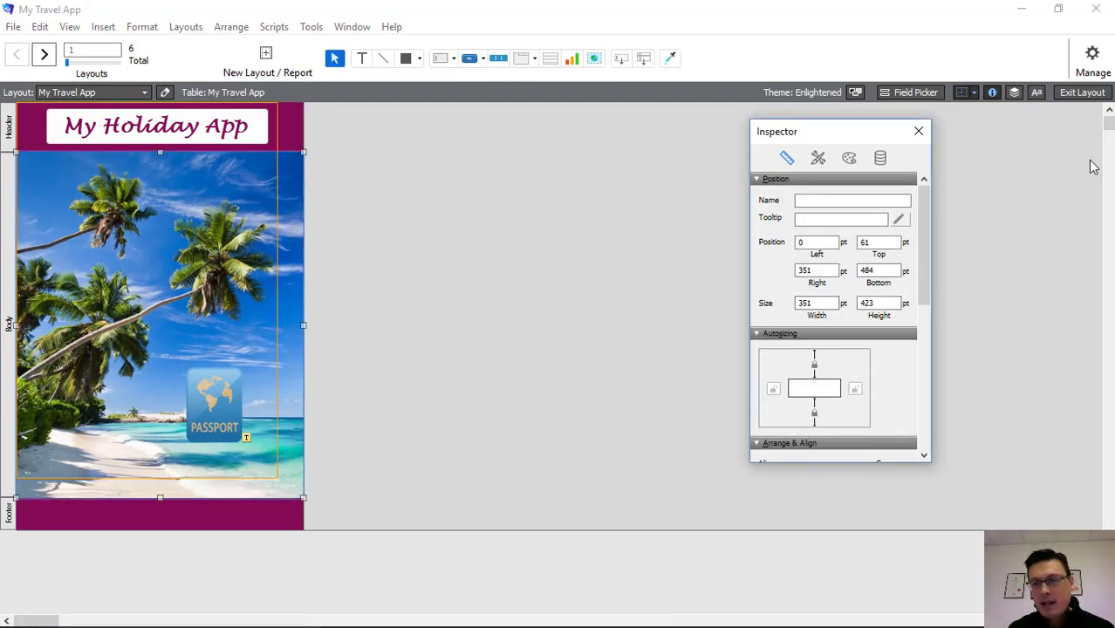
left_click(1097, 92)
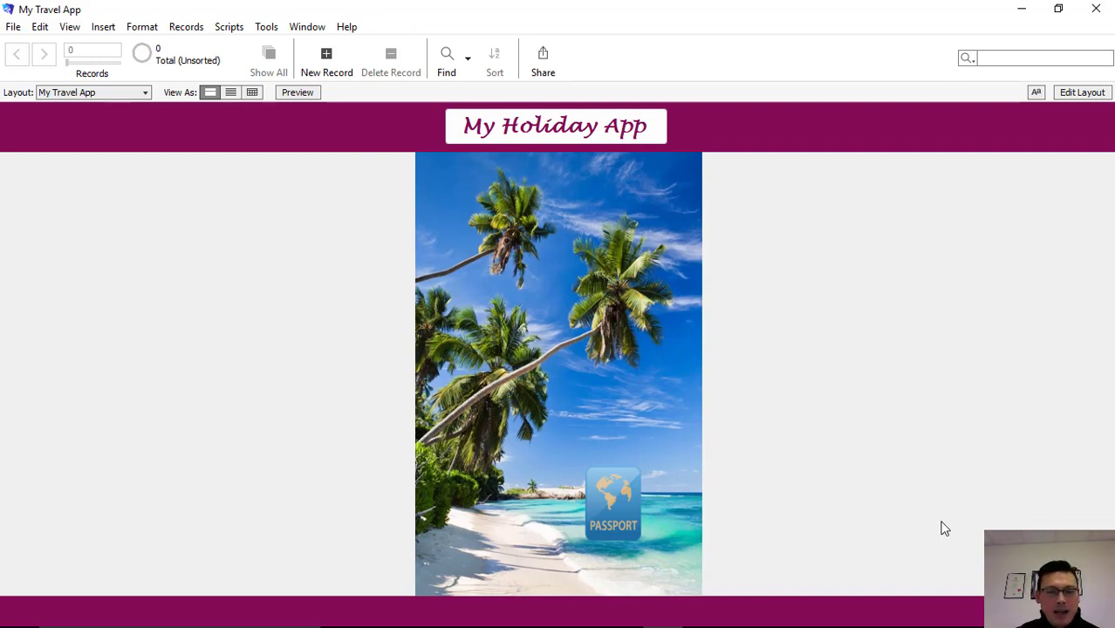
Test the passport picture button in Browse mode and return to the My Travel App layout
left_click(608, 507)
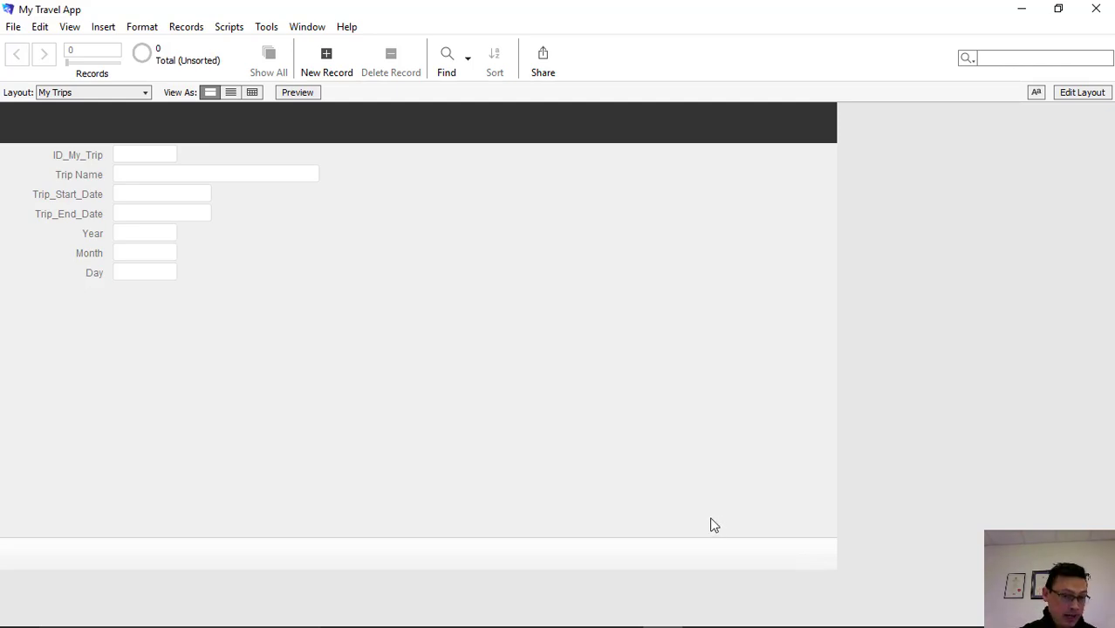
left_click(144, 94)
left_click(117, 111)
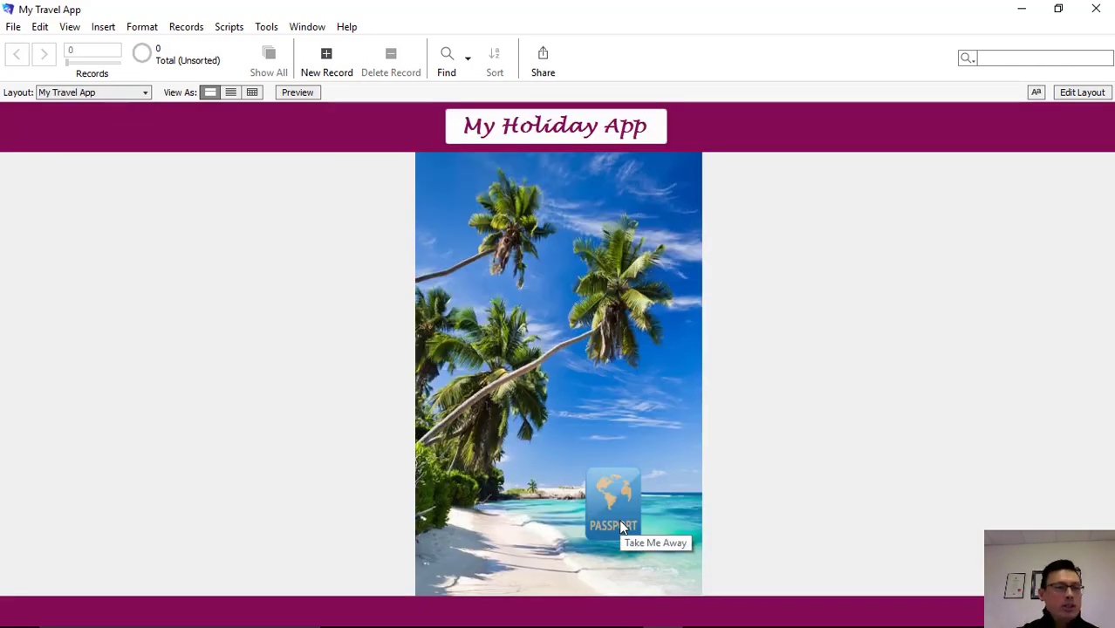
Switch to the My Trips layout by choosing it from the list of layouts, and go back to My Travel App
left_click(146, 93)
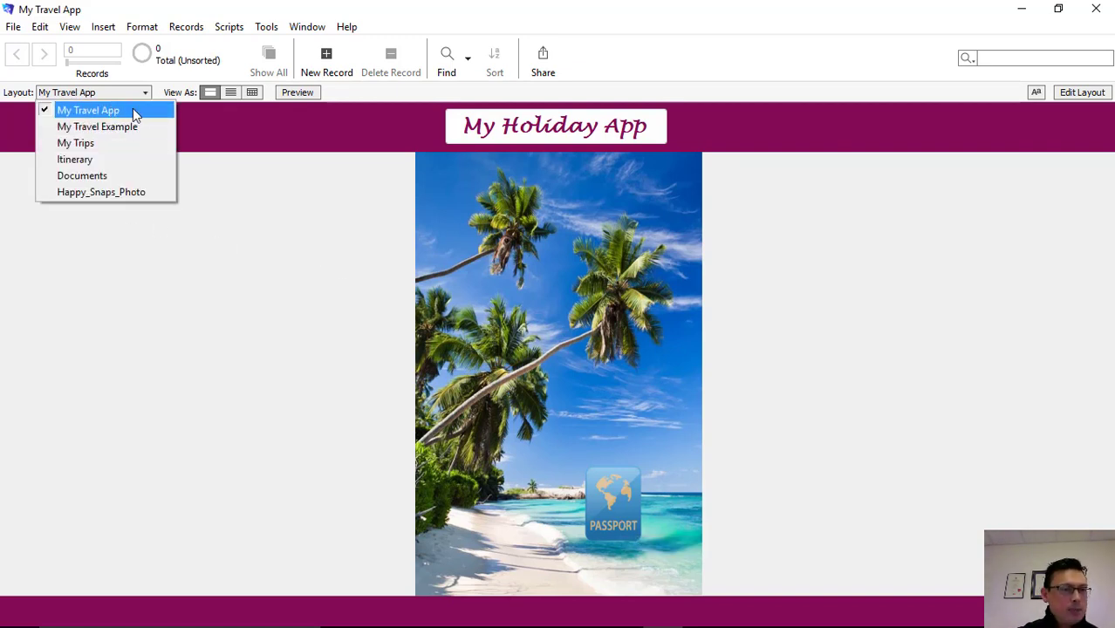
left_click(118, 143)
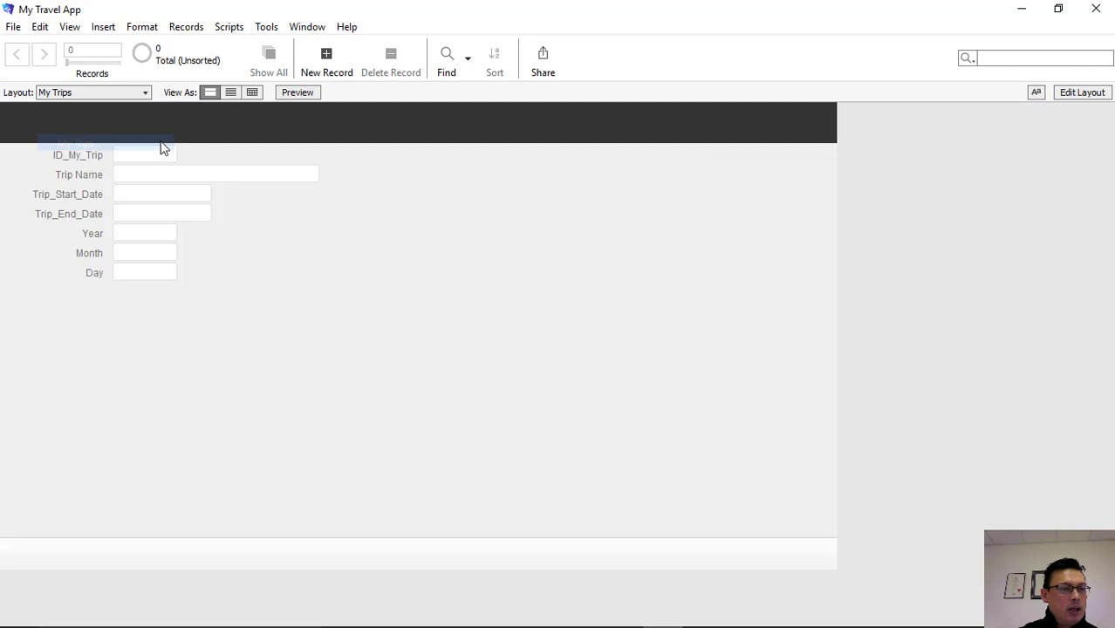
left_click(145, 92)
left_click(124, 111)
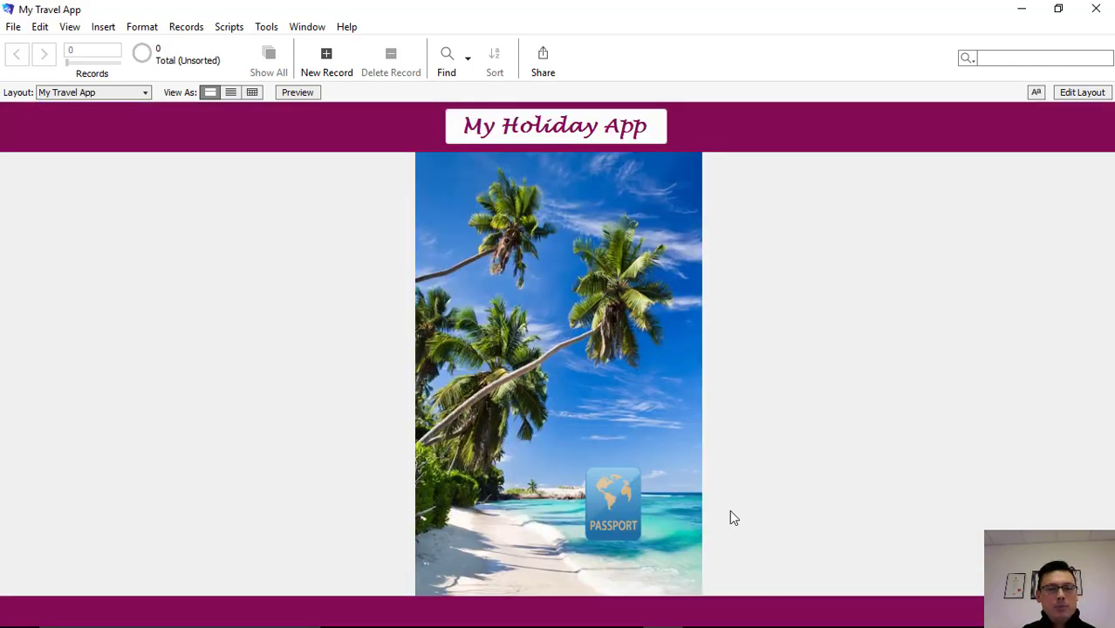
Review the passport picture's button action in its Button Setup in Layout mode and close the setup
left_click(1082, 92)
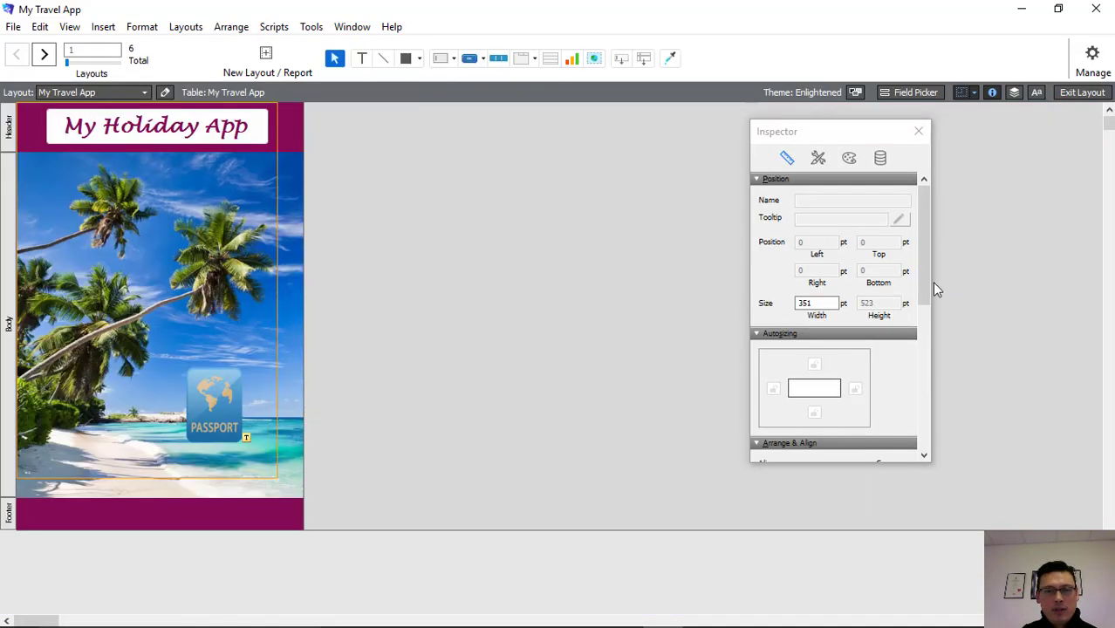
left_click(218, 407)
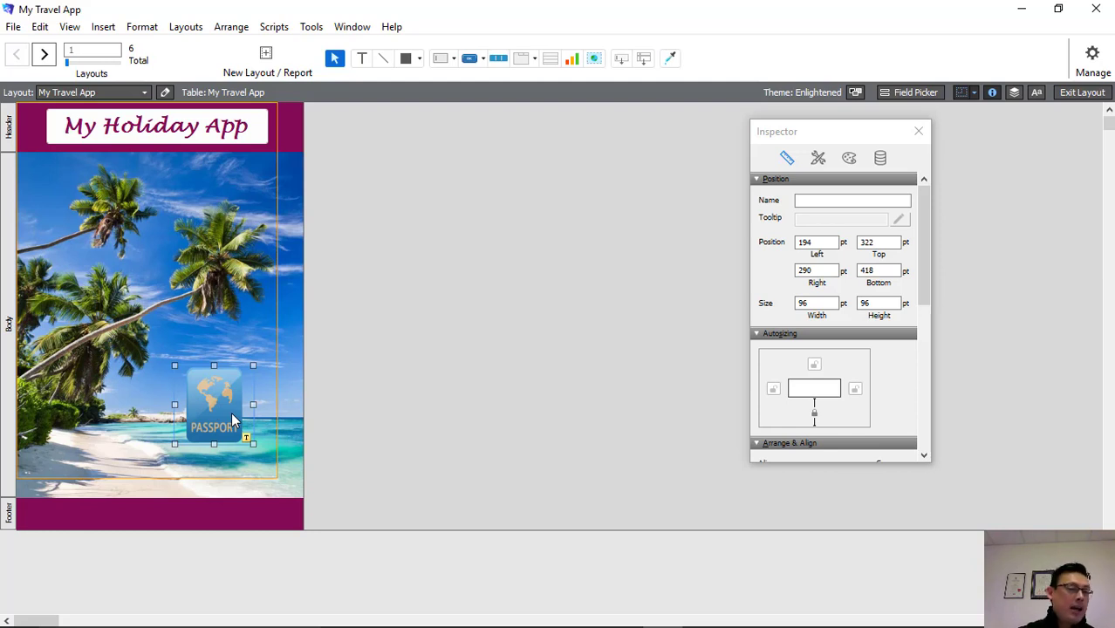
right_click(231, 411)
mouse_move(256, 485)
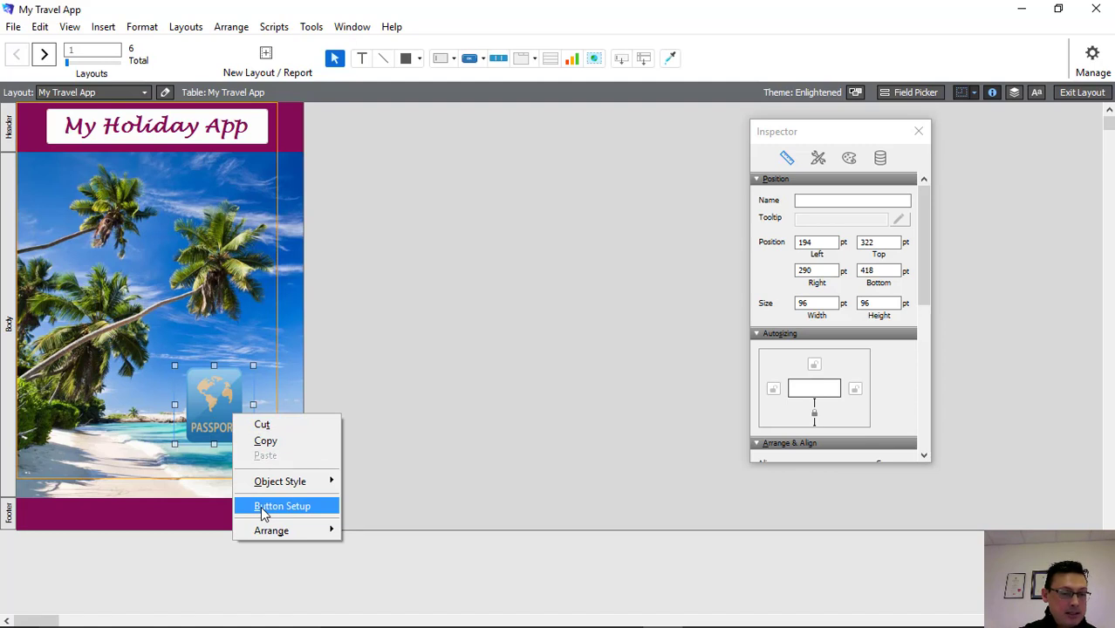
left_click(264, 507)
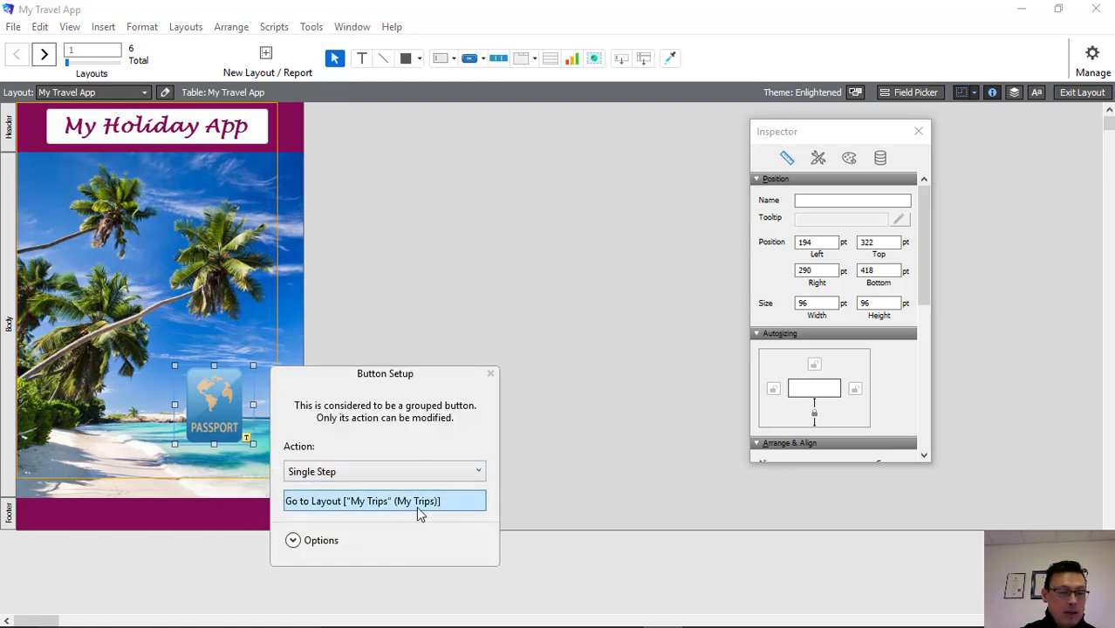
left_click(536, 487)
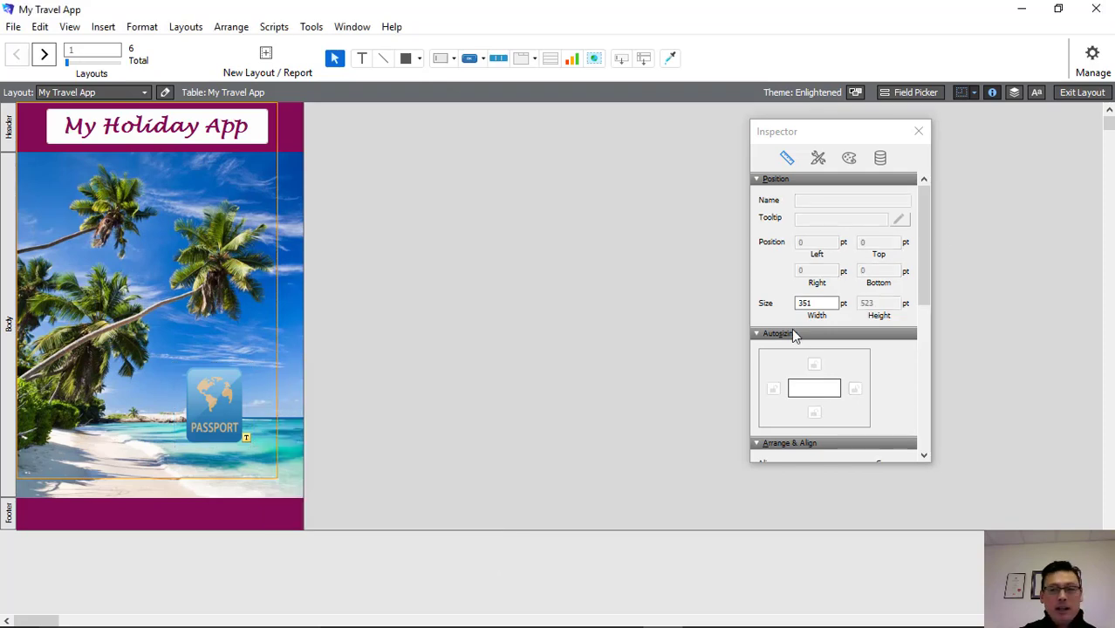
Return to Browse mode and use the passport picture button to go to the My Trips layout
key("ctrl+b")
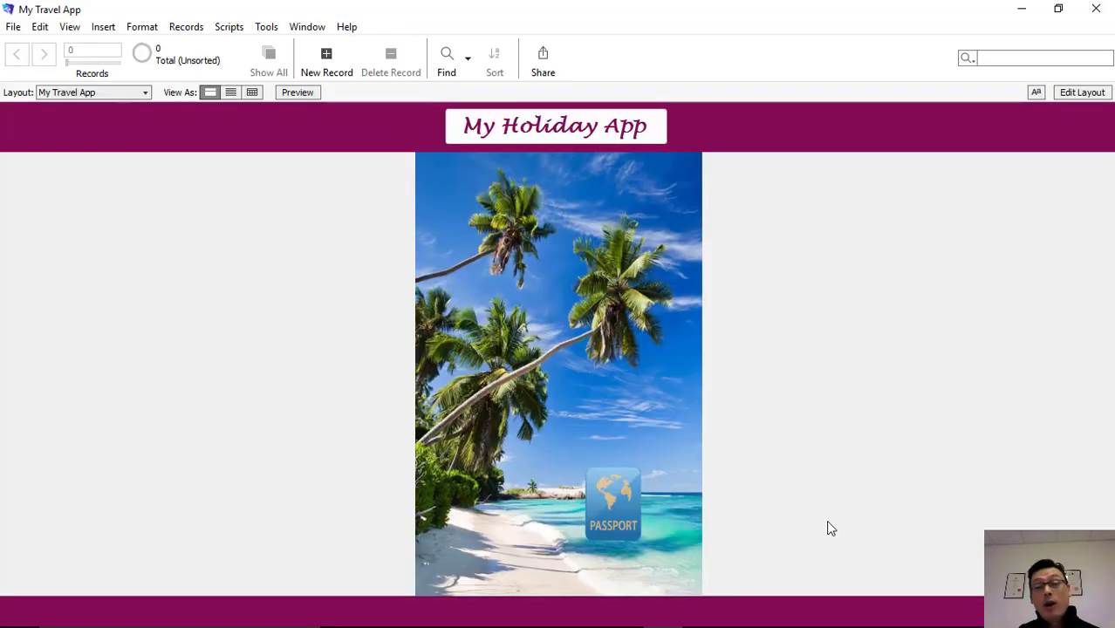
left_click(624, 509)
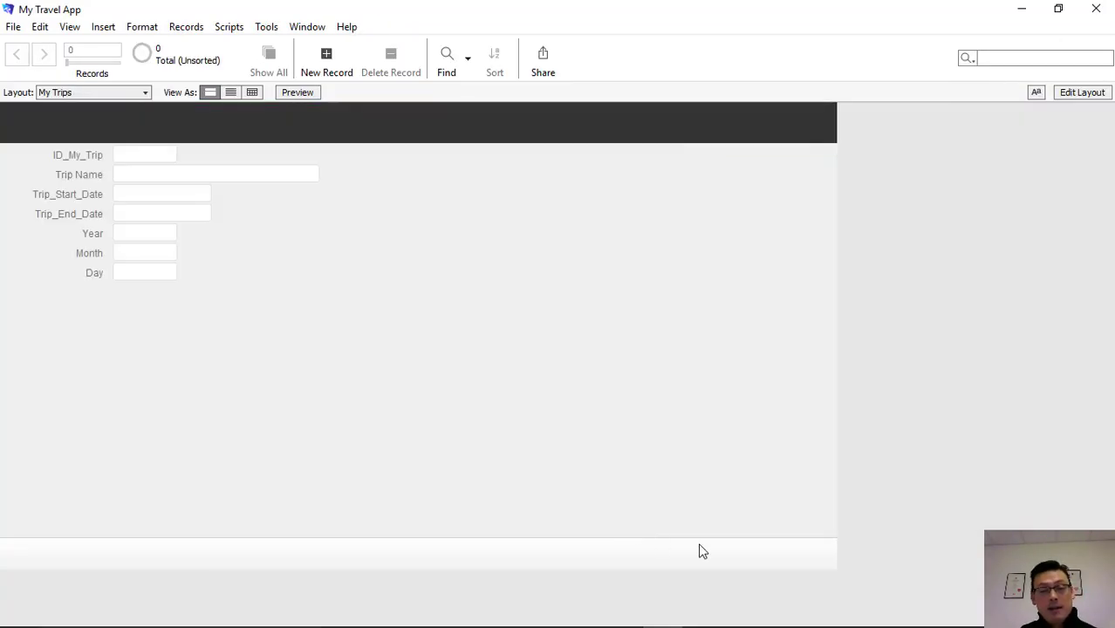